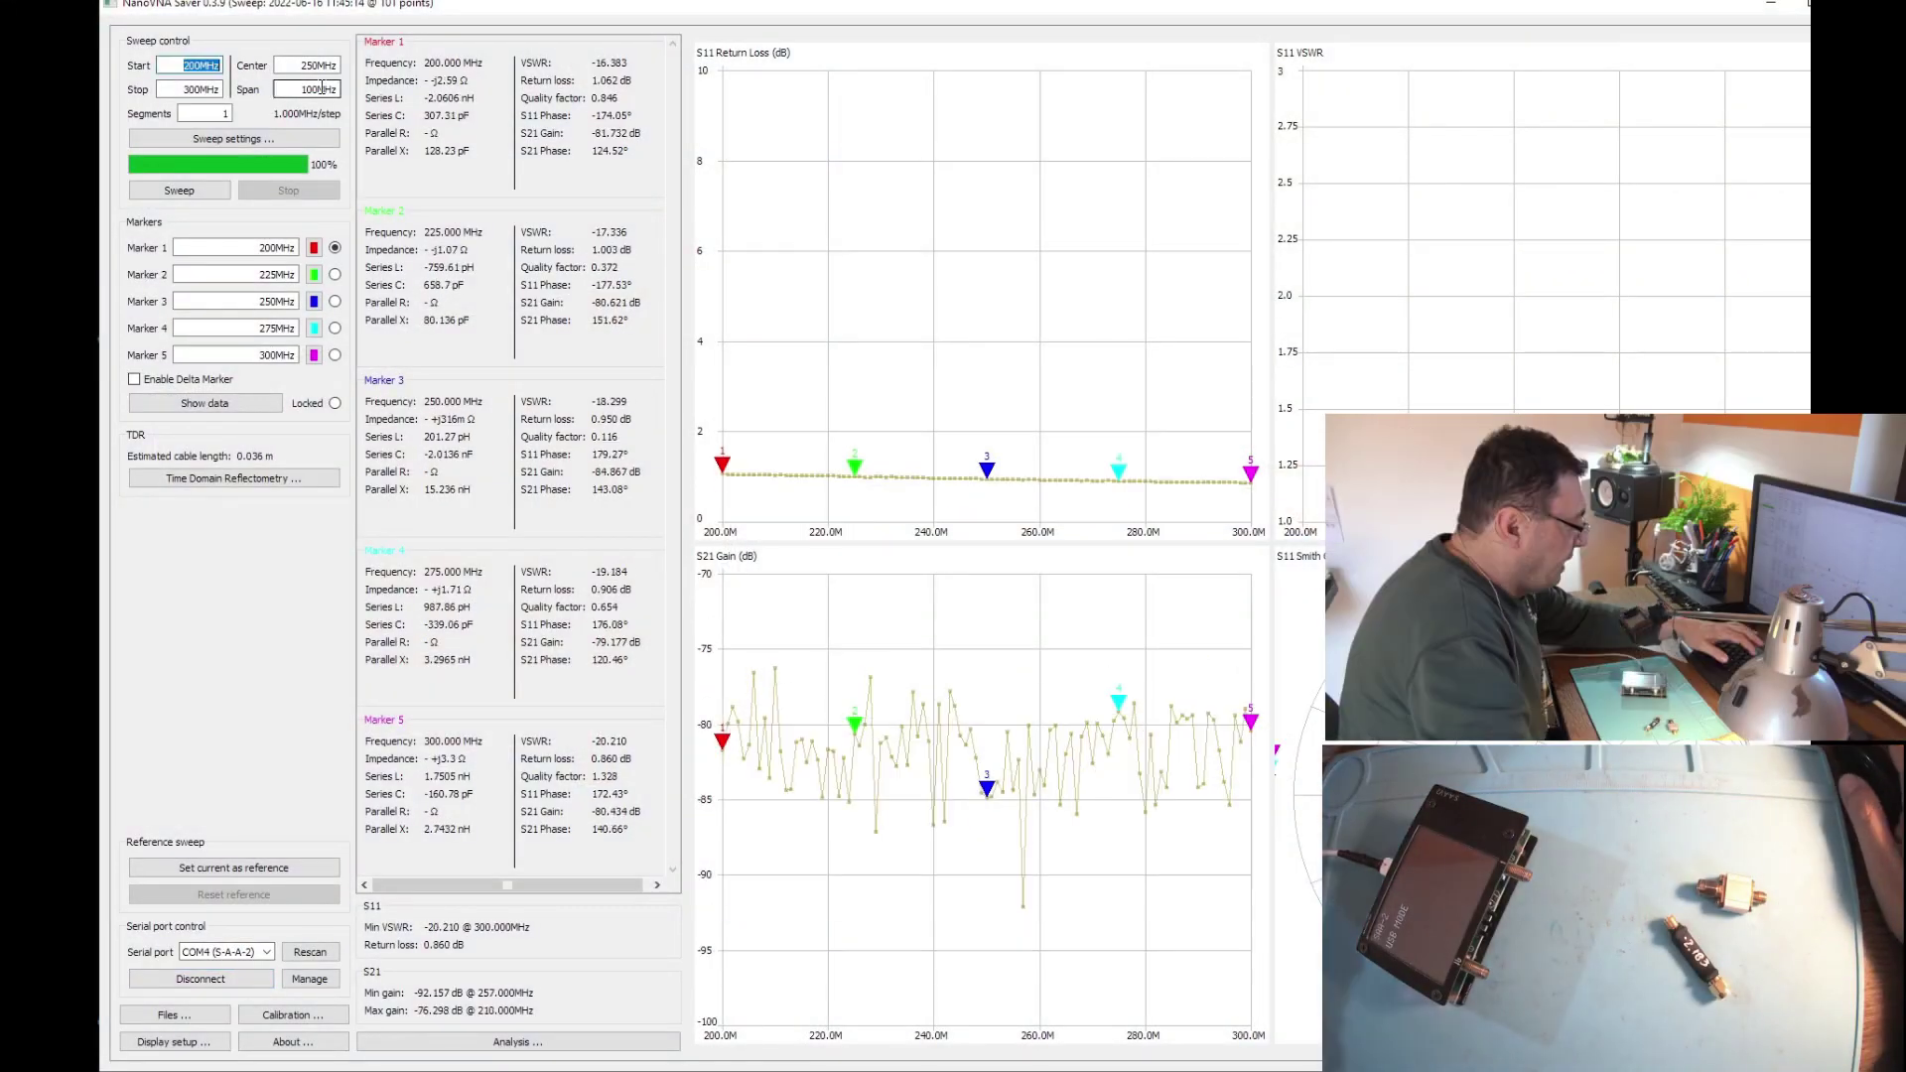
- Set the sweep range to start at 820 MHz and stop at 900 MHz
type("820")
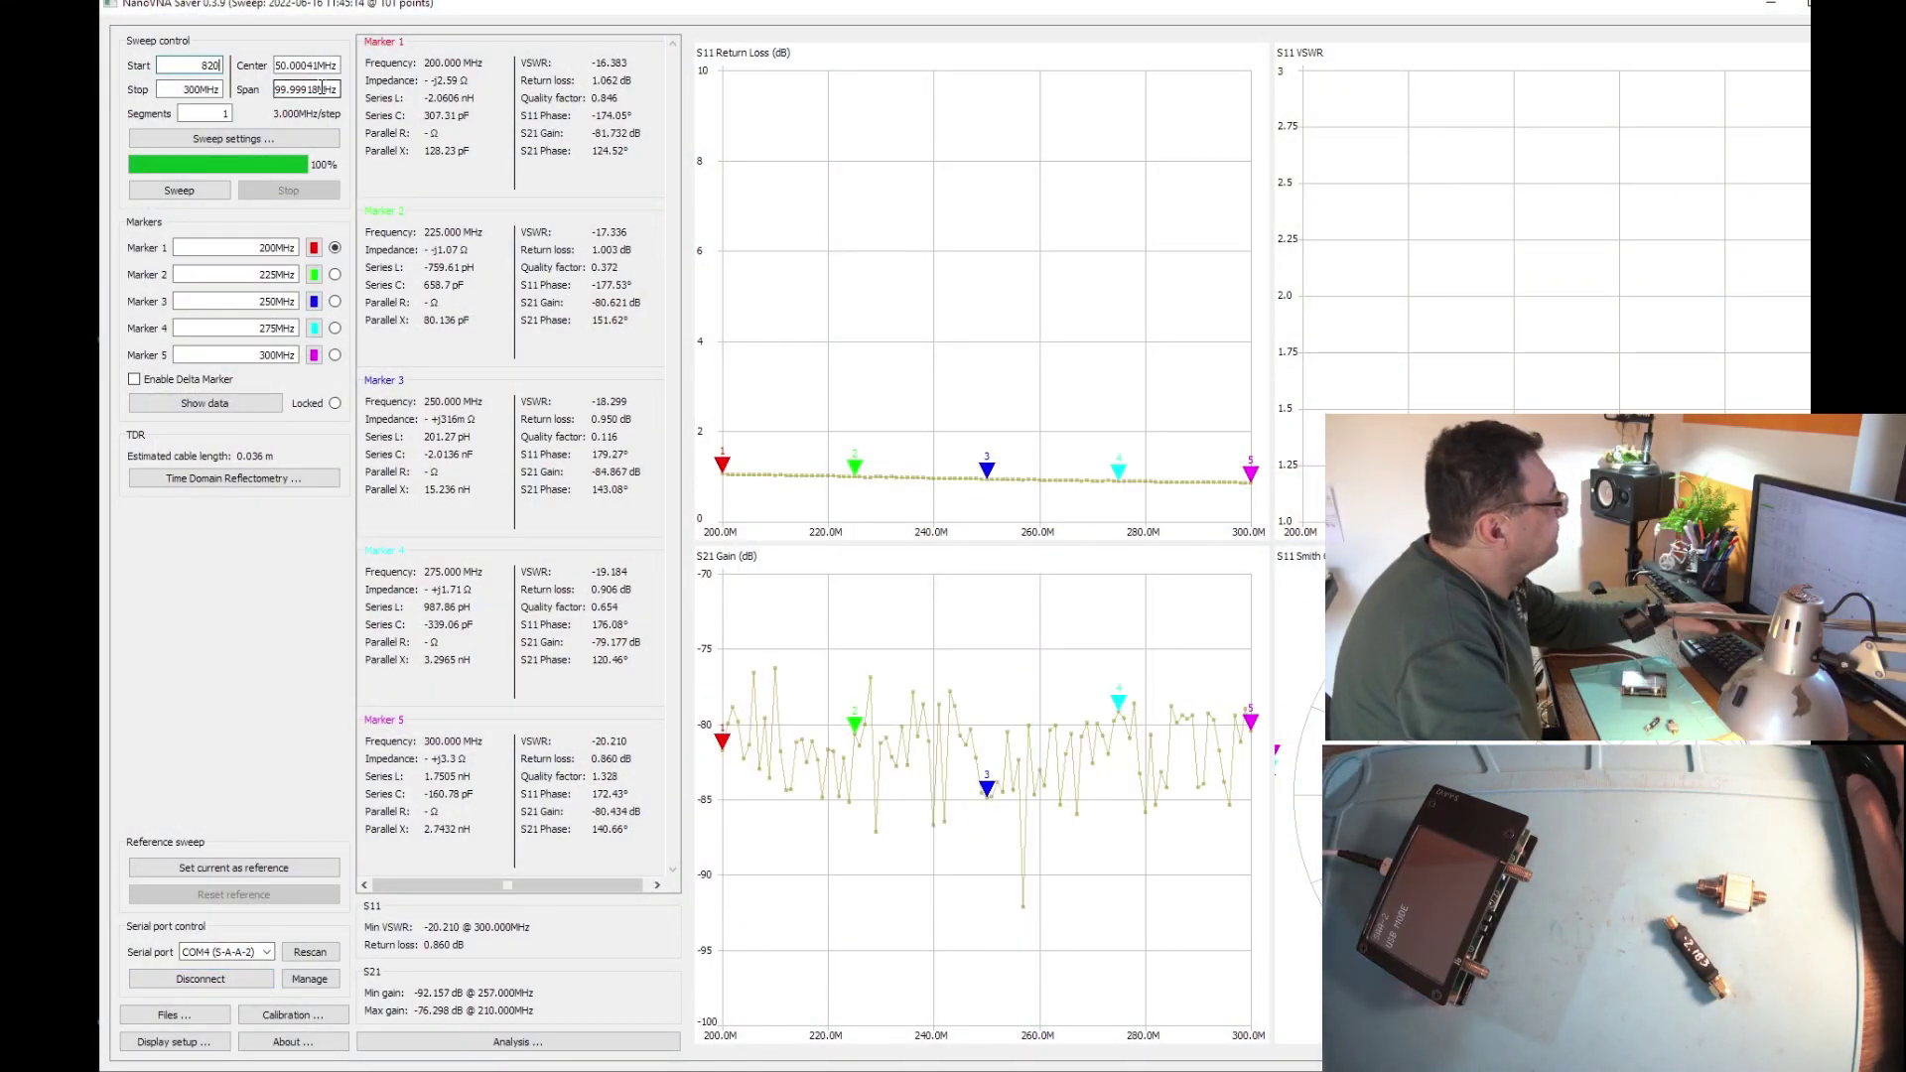
type("m")
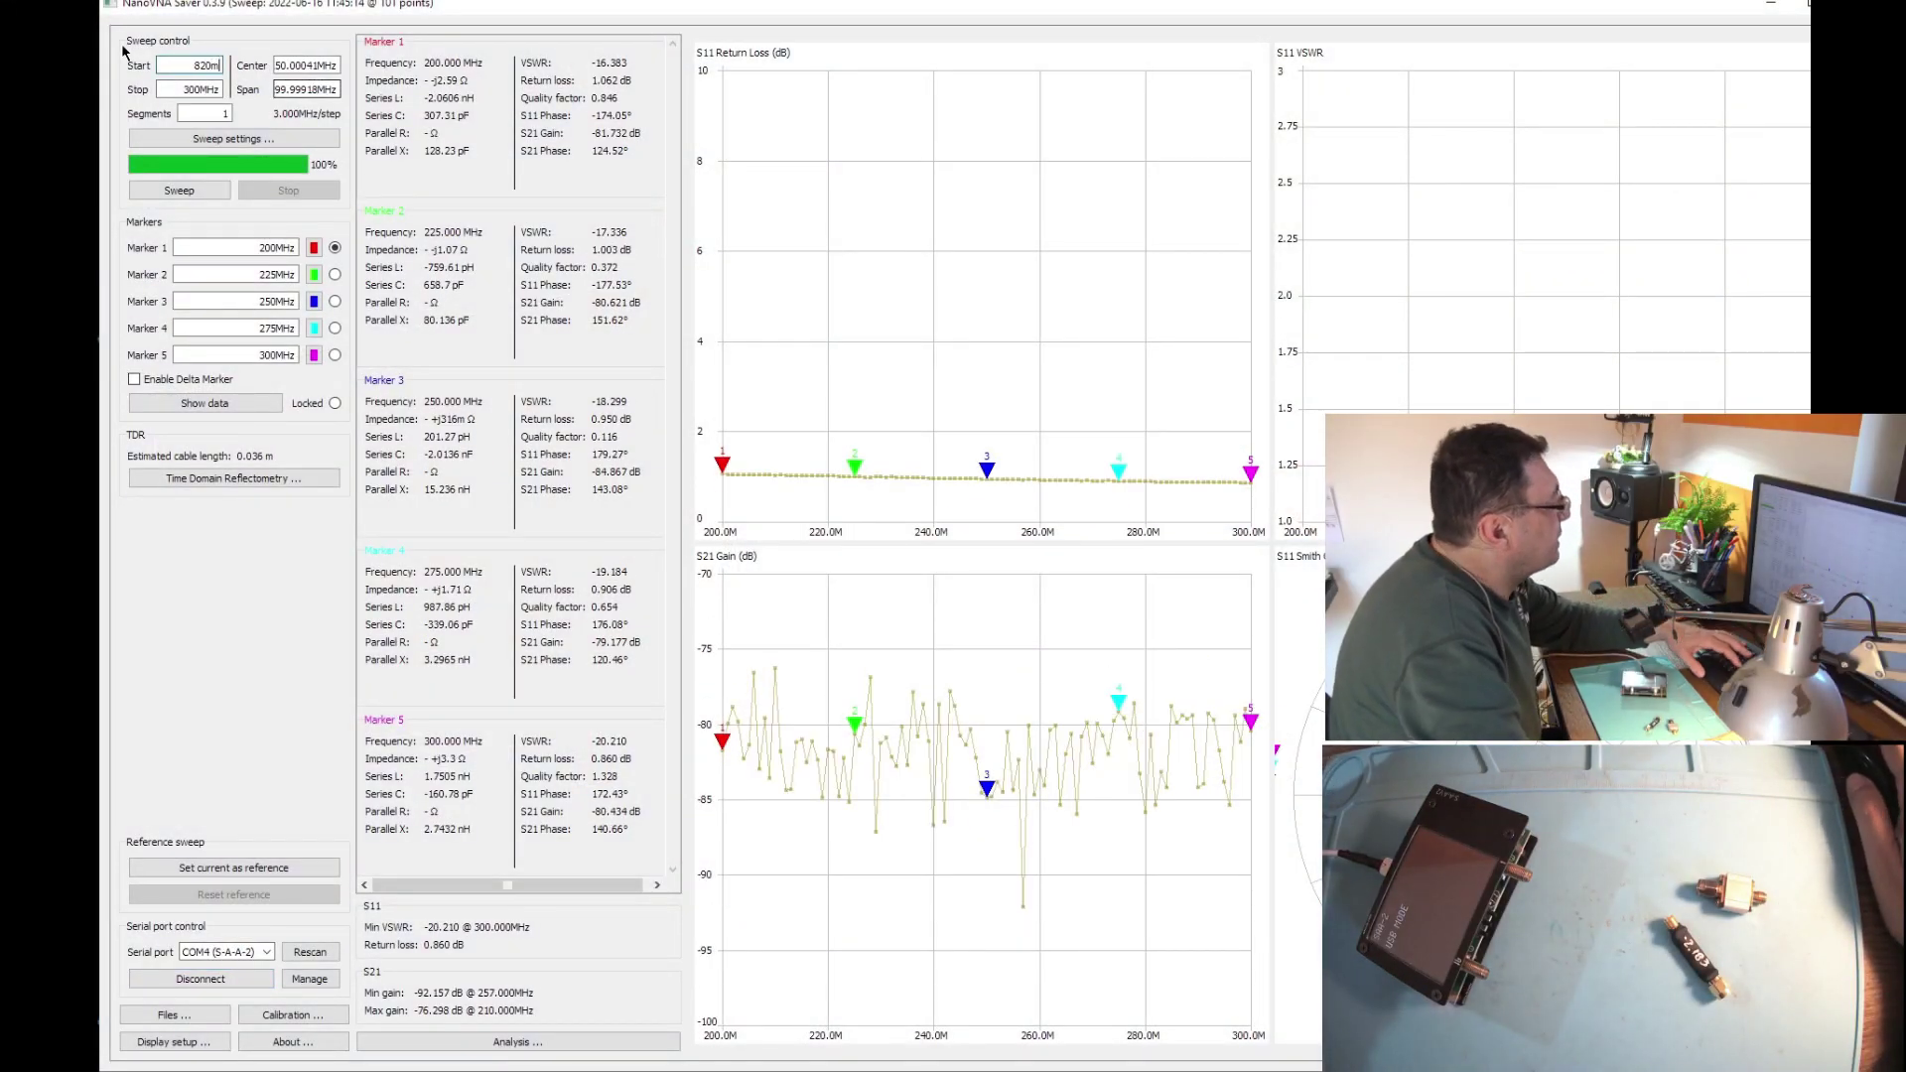
double_click(174, 87)
type("900m")
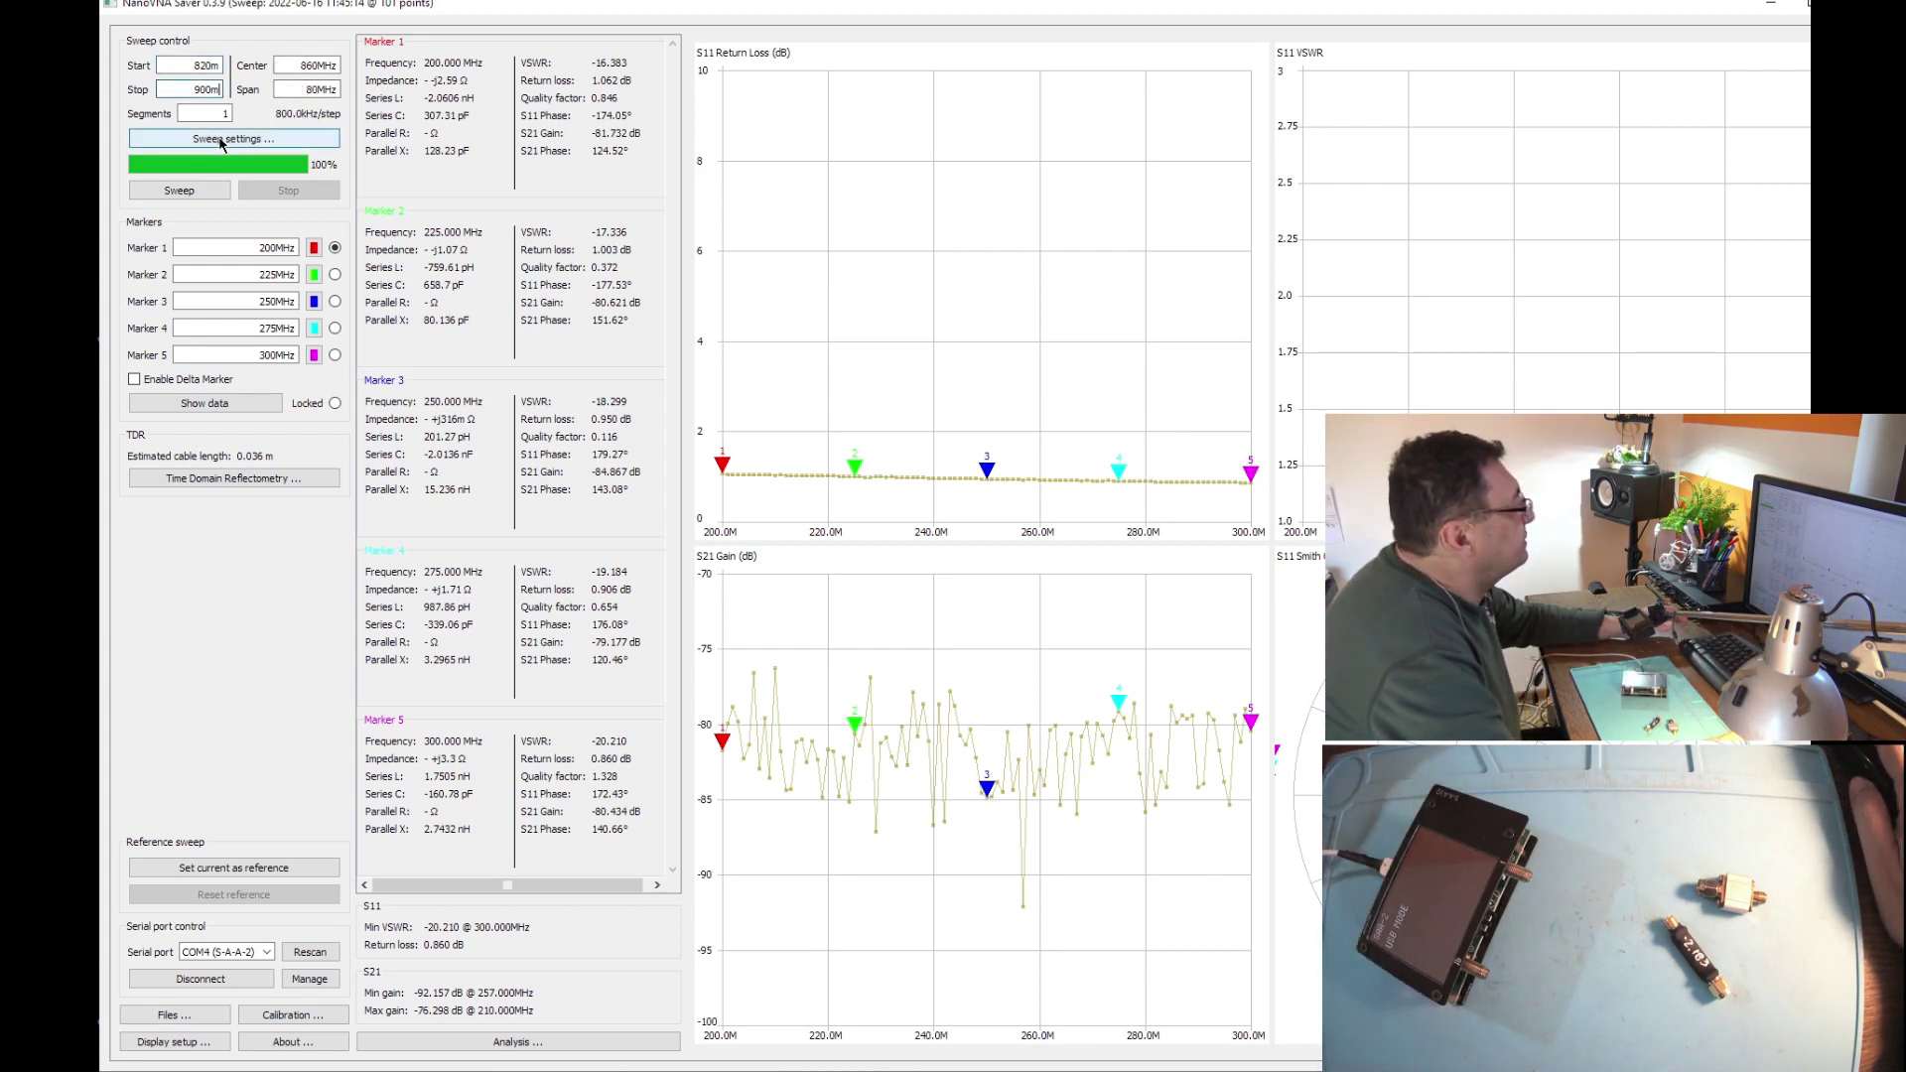
- Check the active calibration and its source file, leaving the loaded calibration in place
key("ctrl+c")
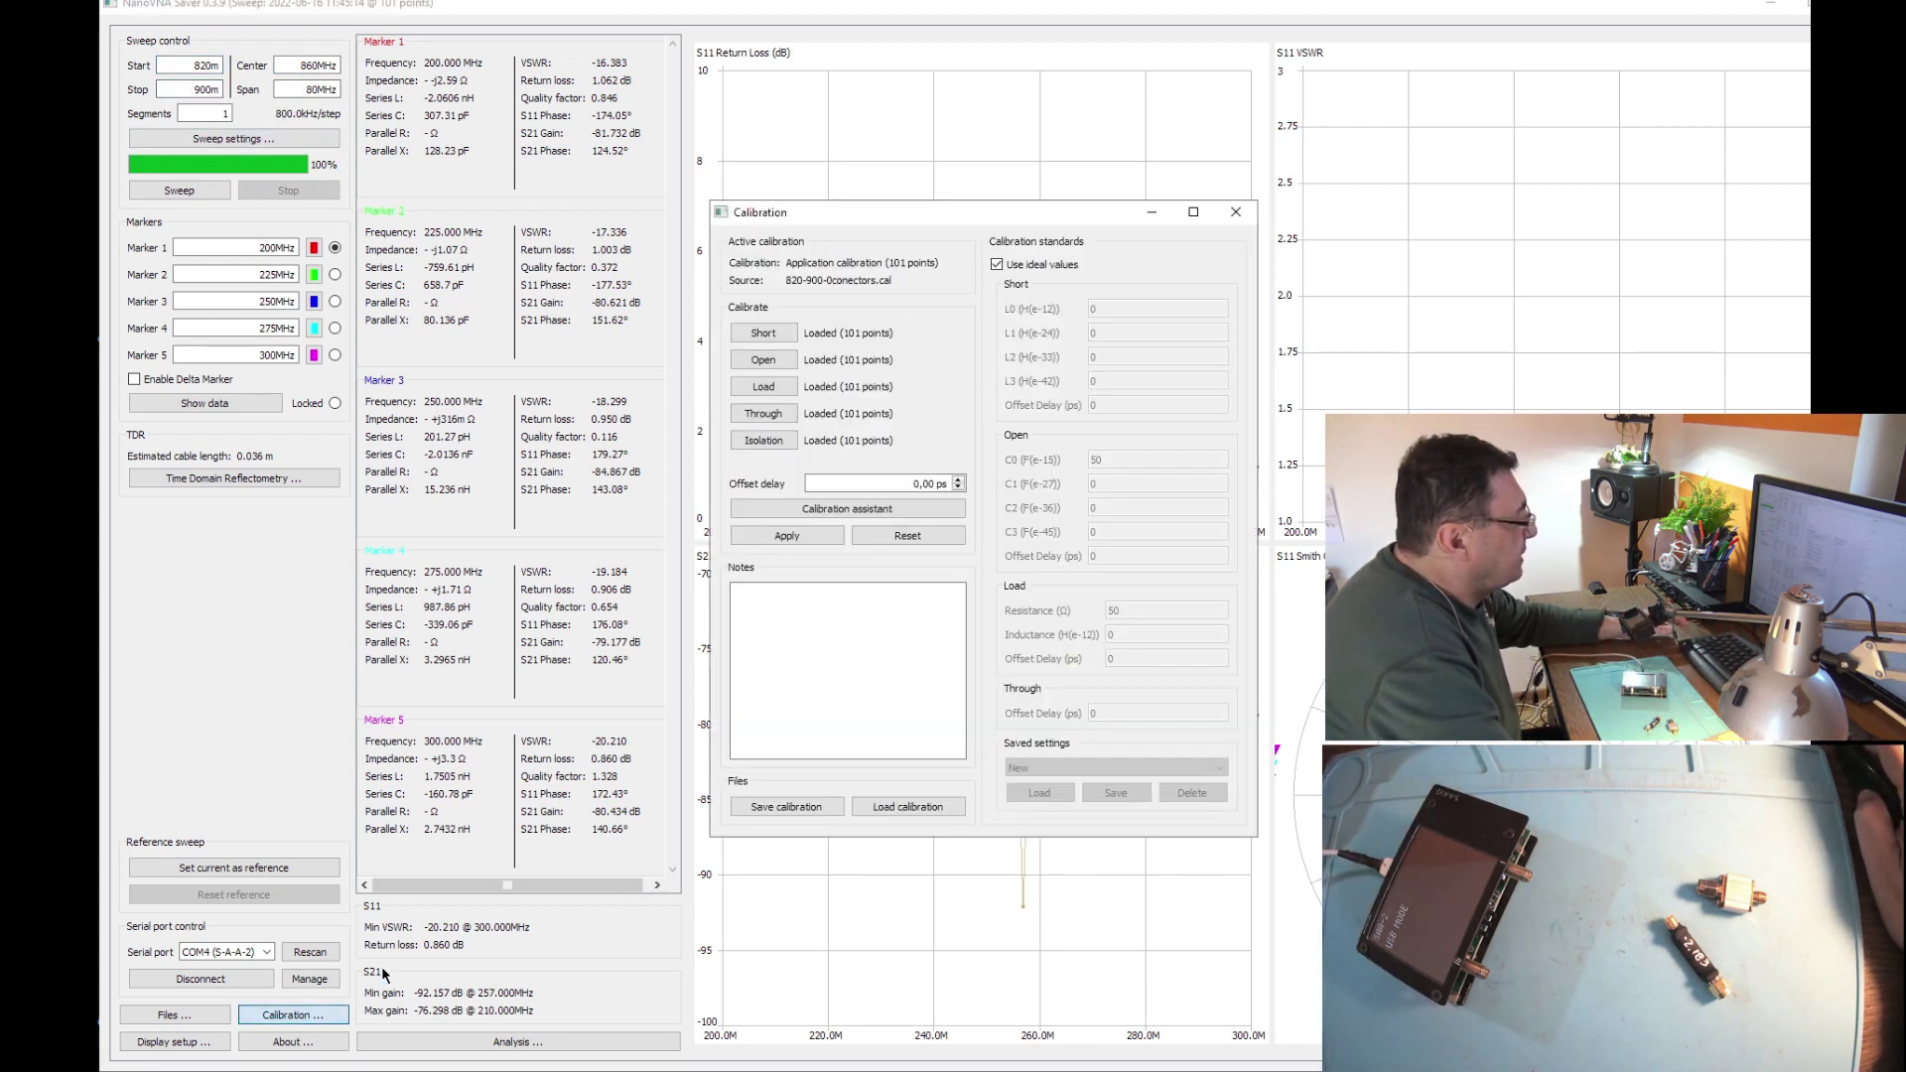
left_click(893, 808)
key("Escape")
left_click(1236, 213)
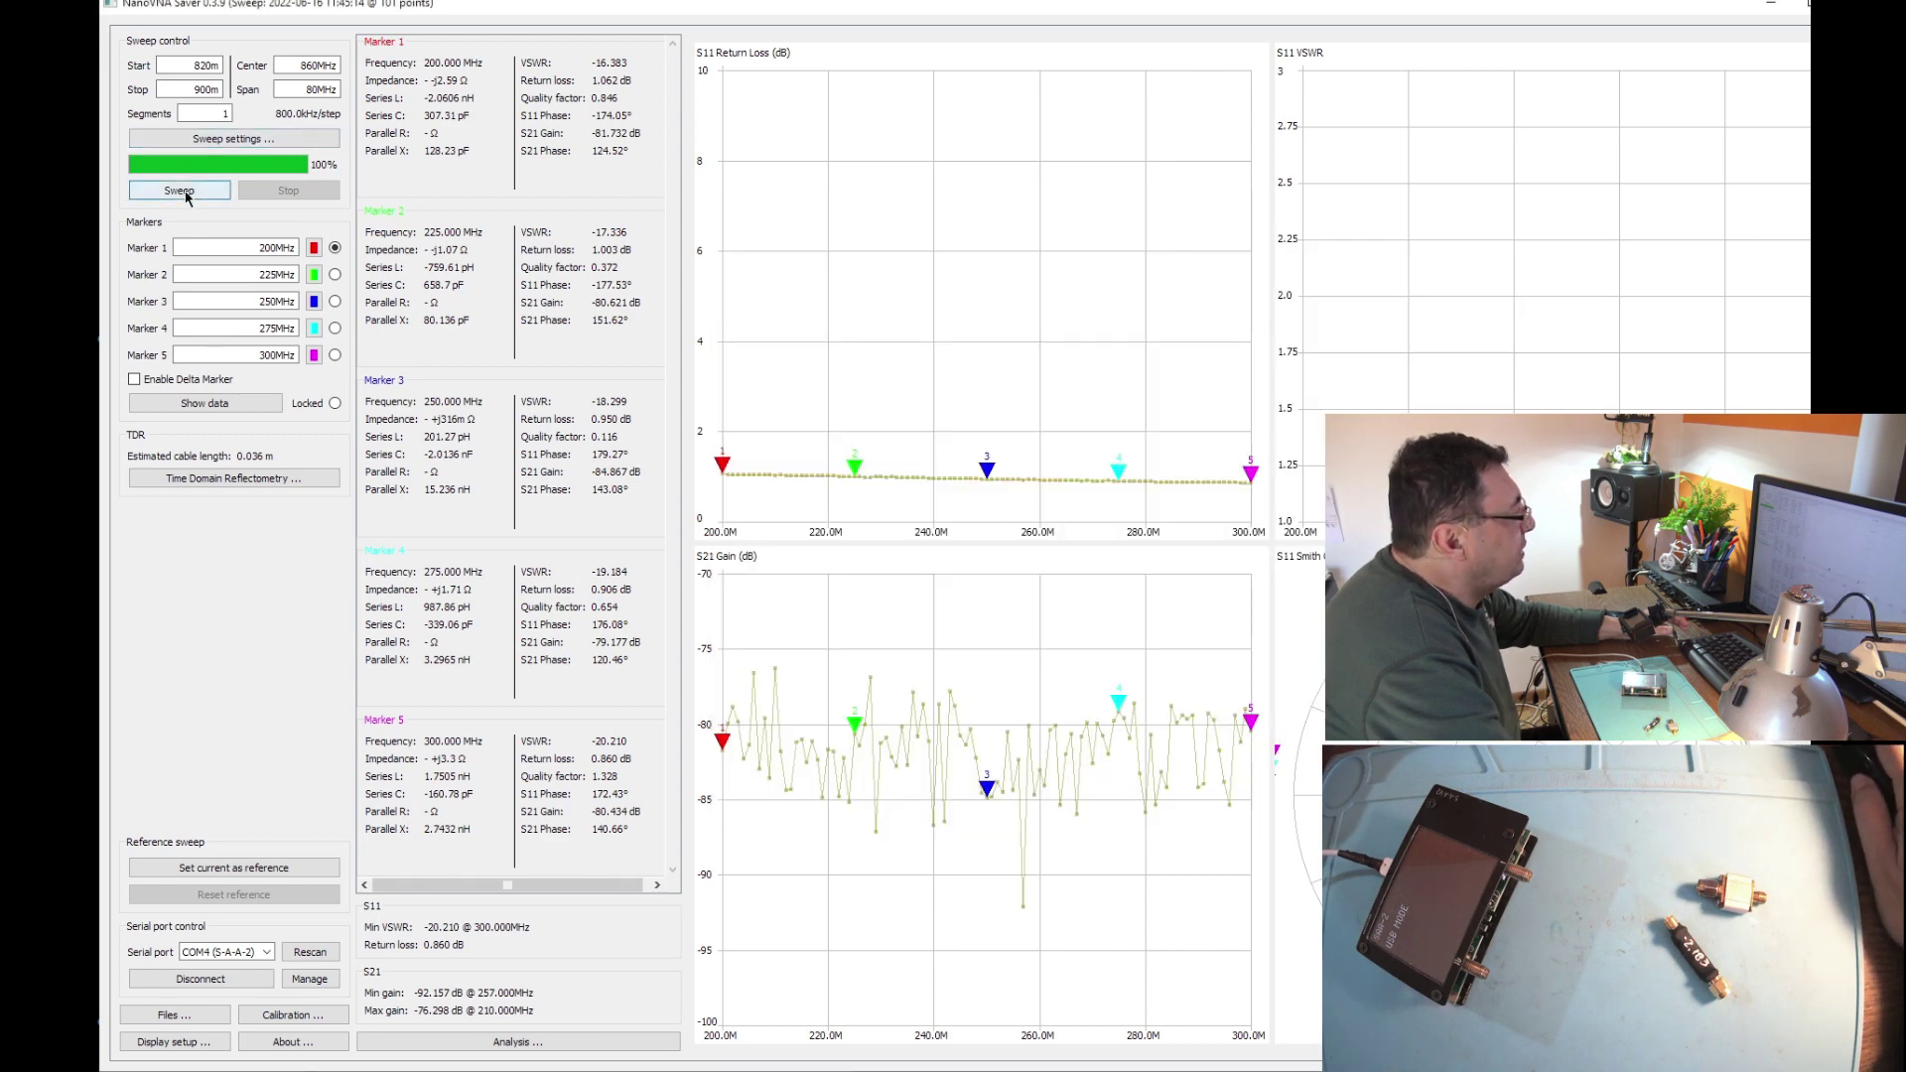
- Run the sweep and place marker 1 at the lower edge of the S21 passband, about 865.25 MHz
left_click(185, 194)
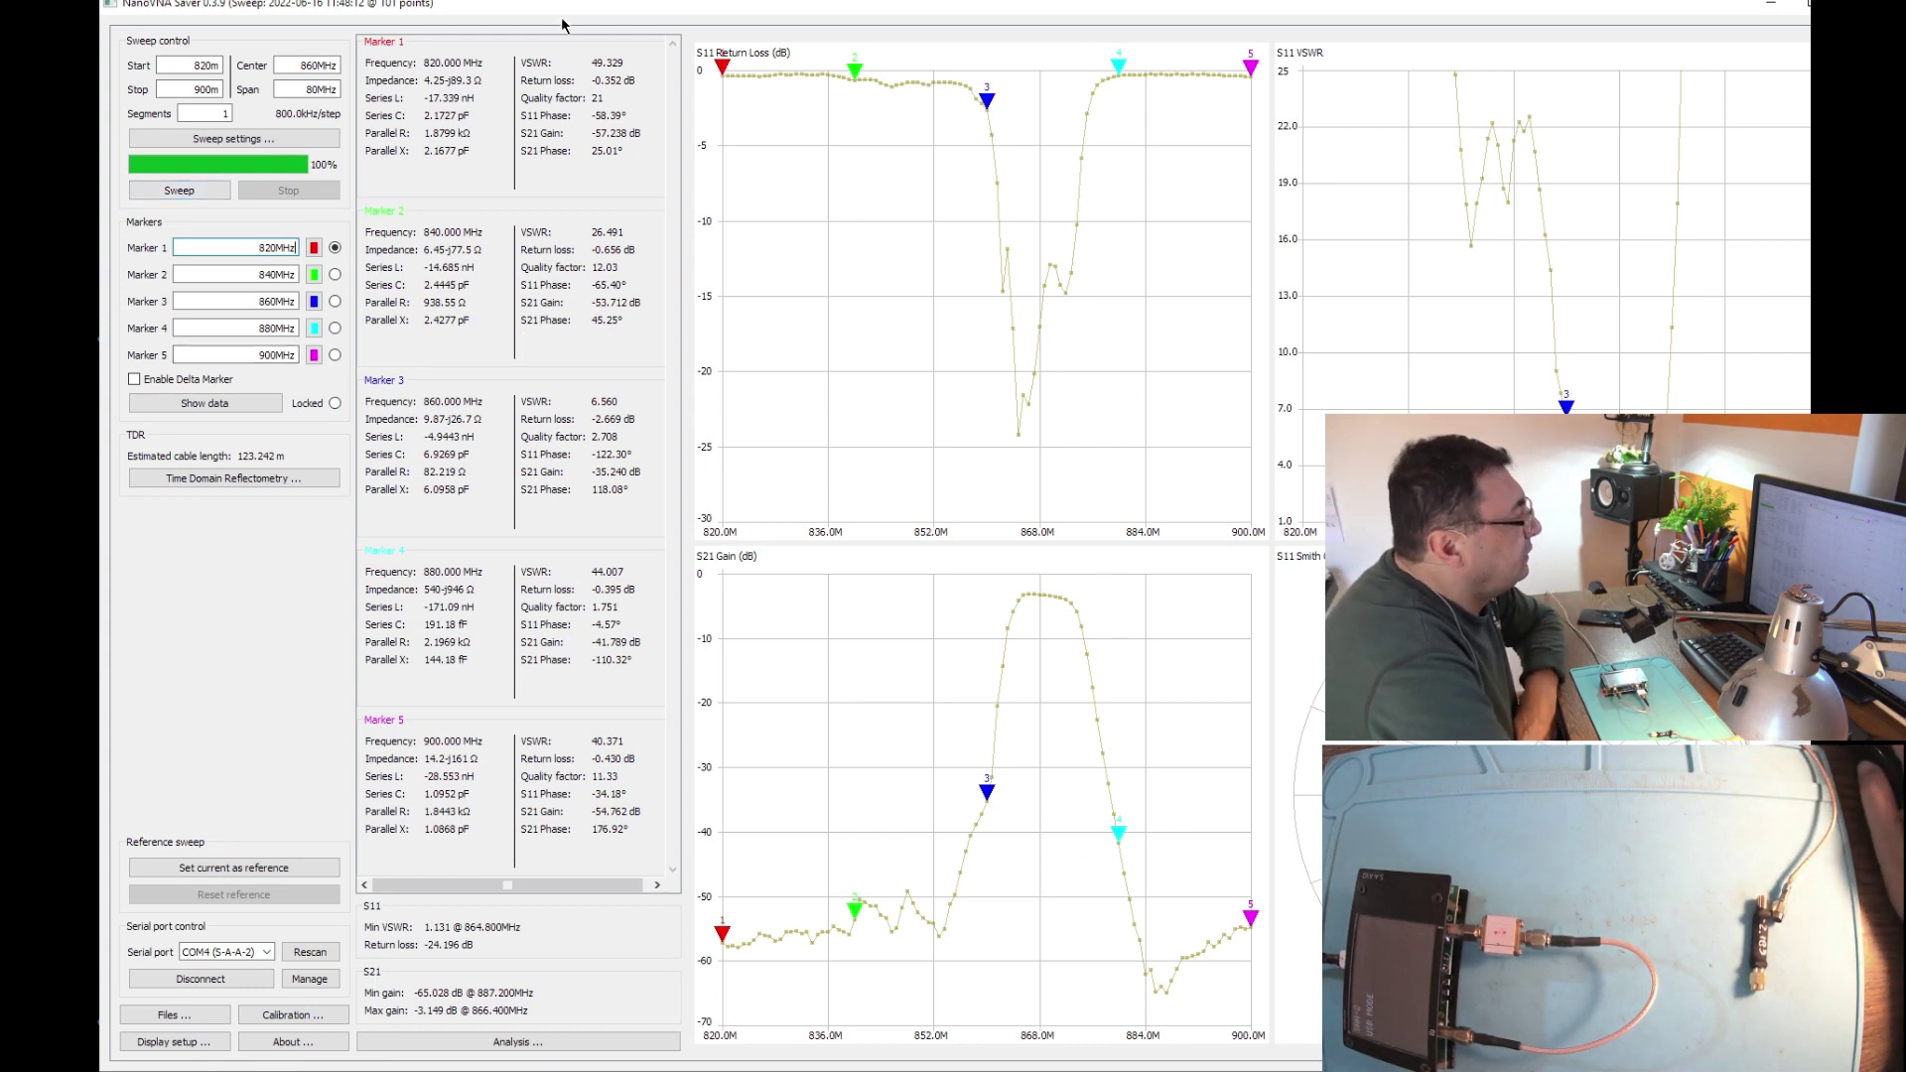
left_click(1015, 589)
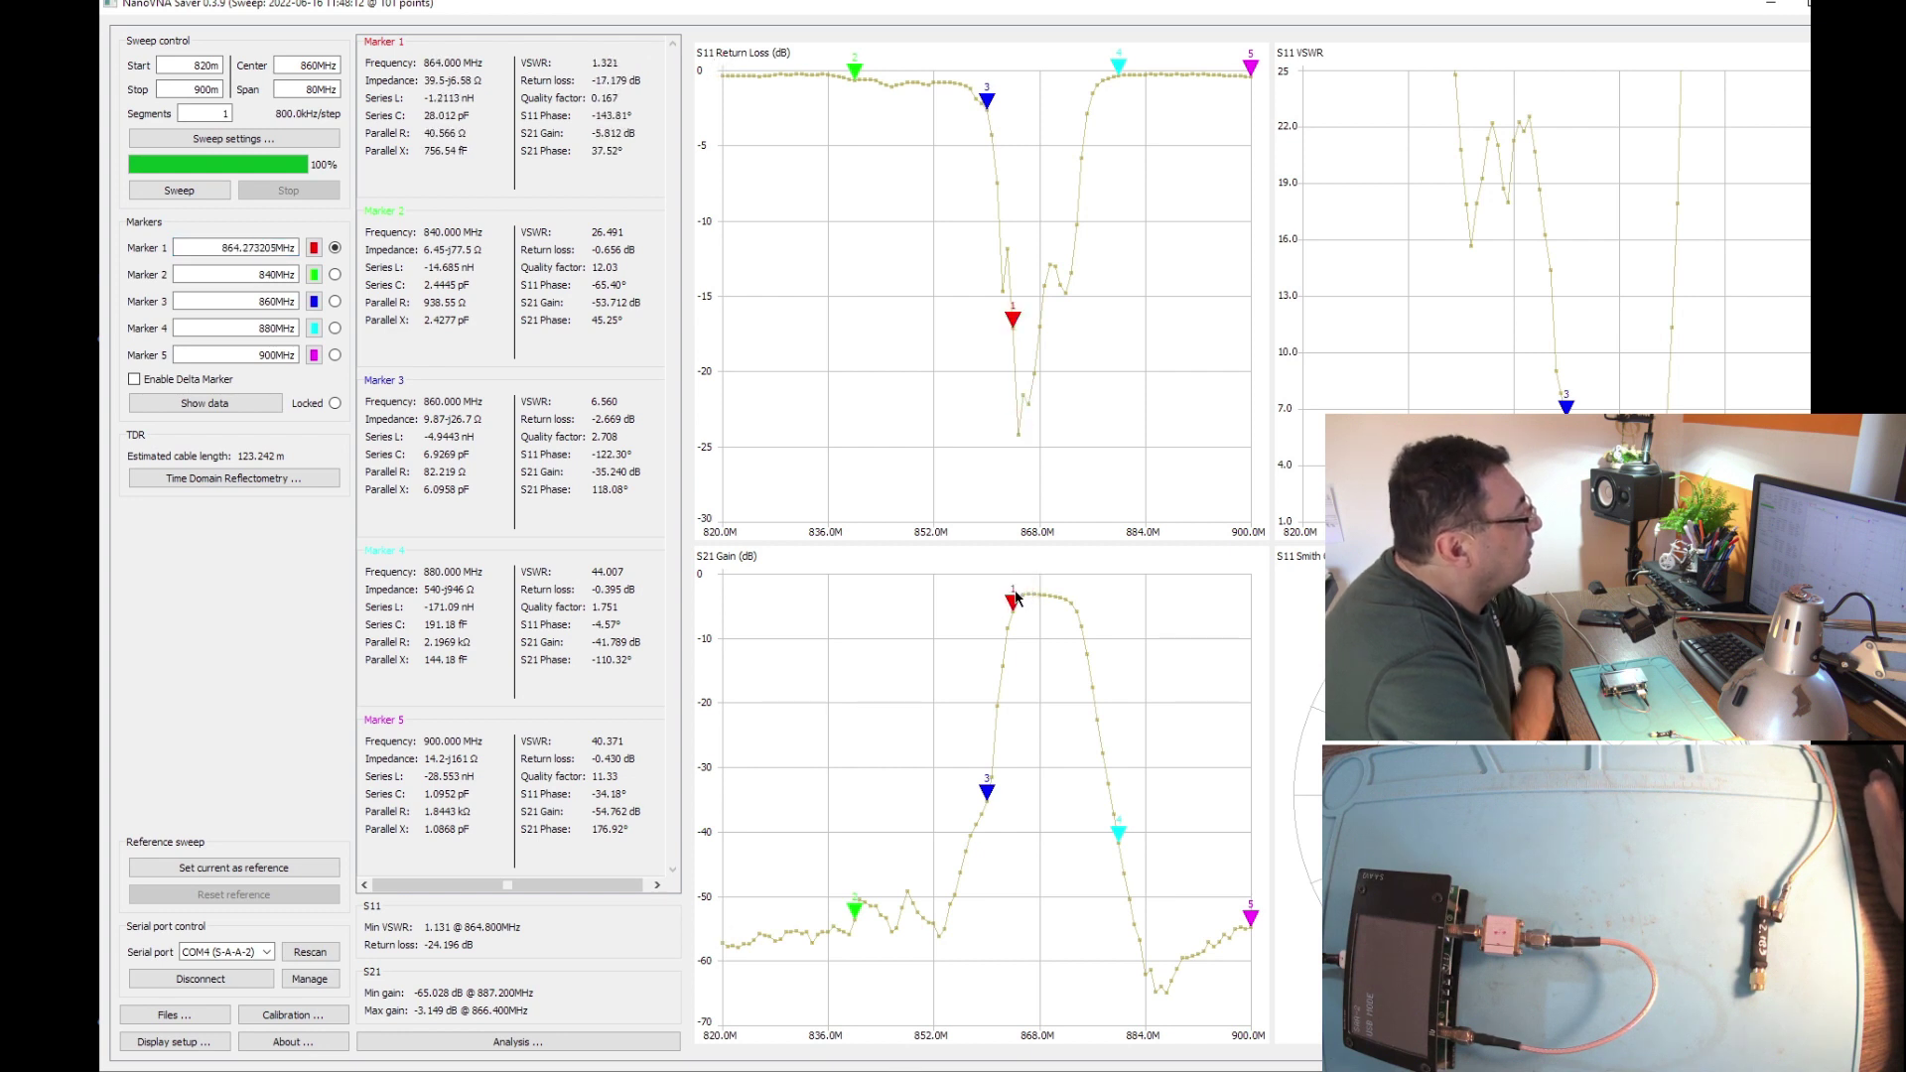
left_click_drag(1016, 596, 1038, 597)
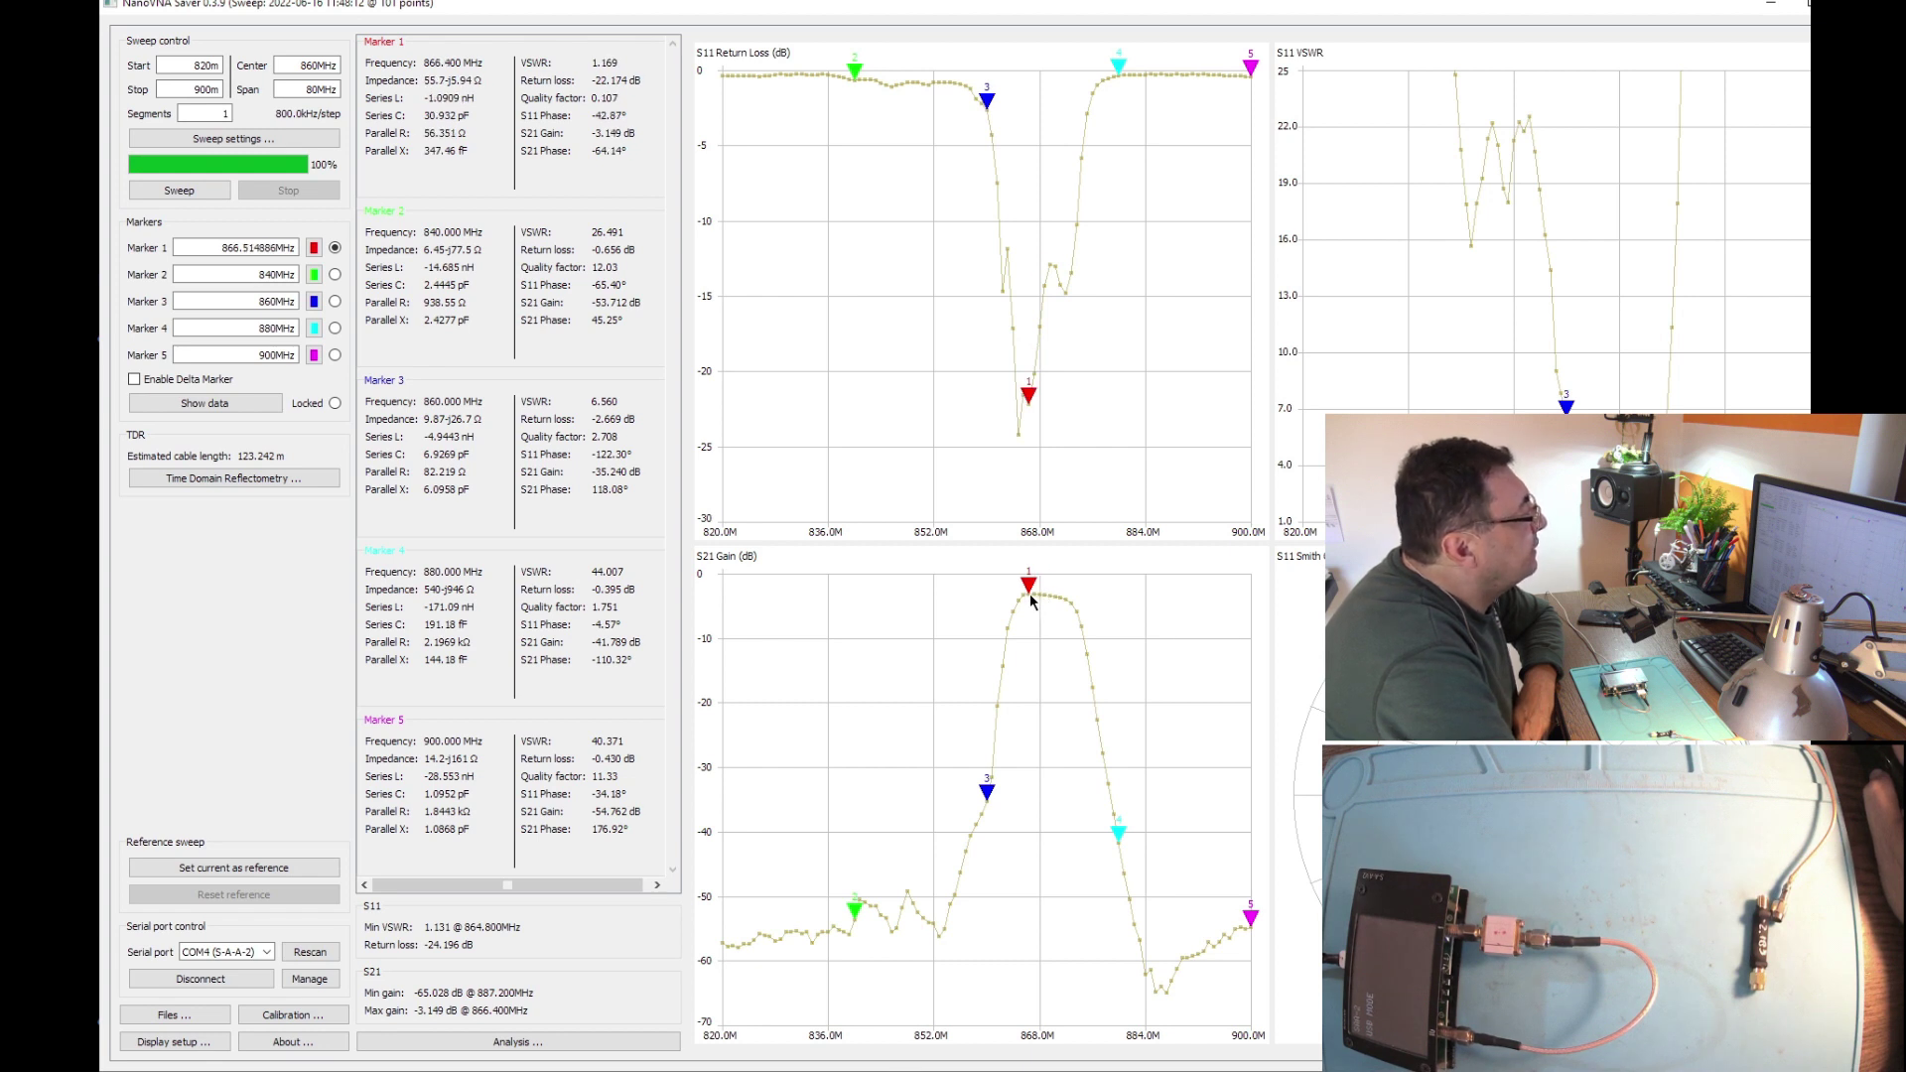
left_click_drag(1031, 599, 1033, 605)
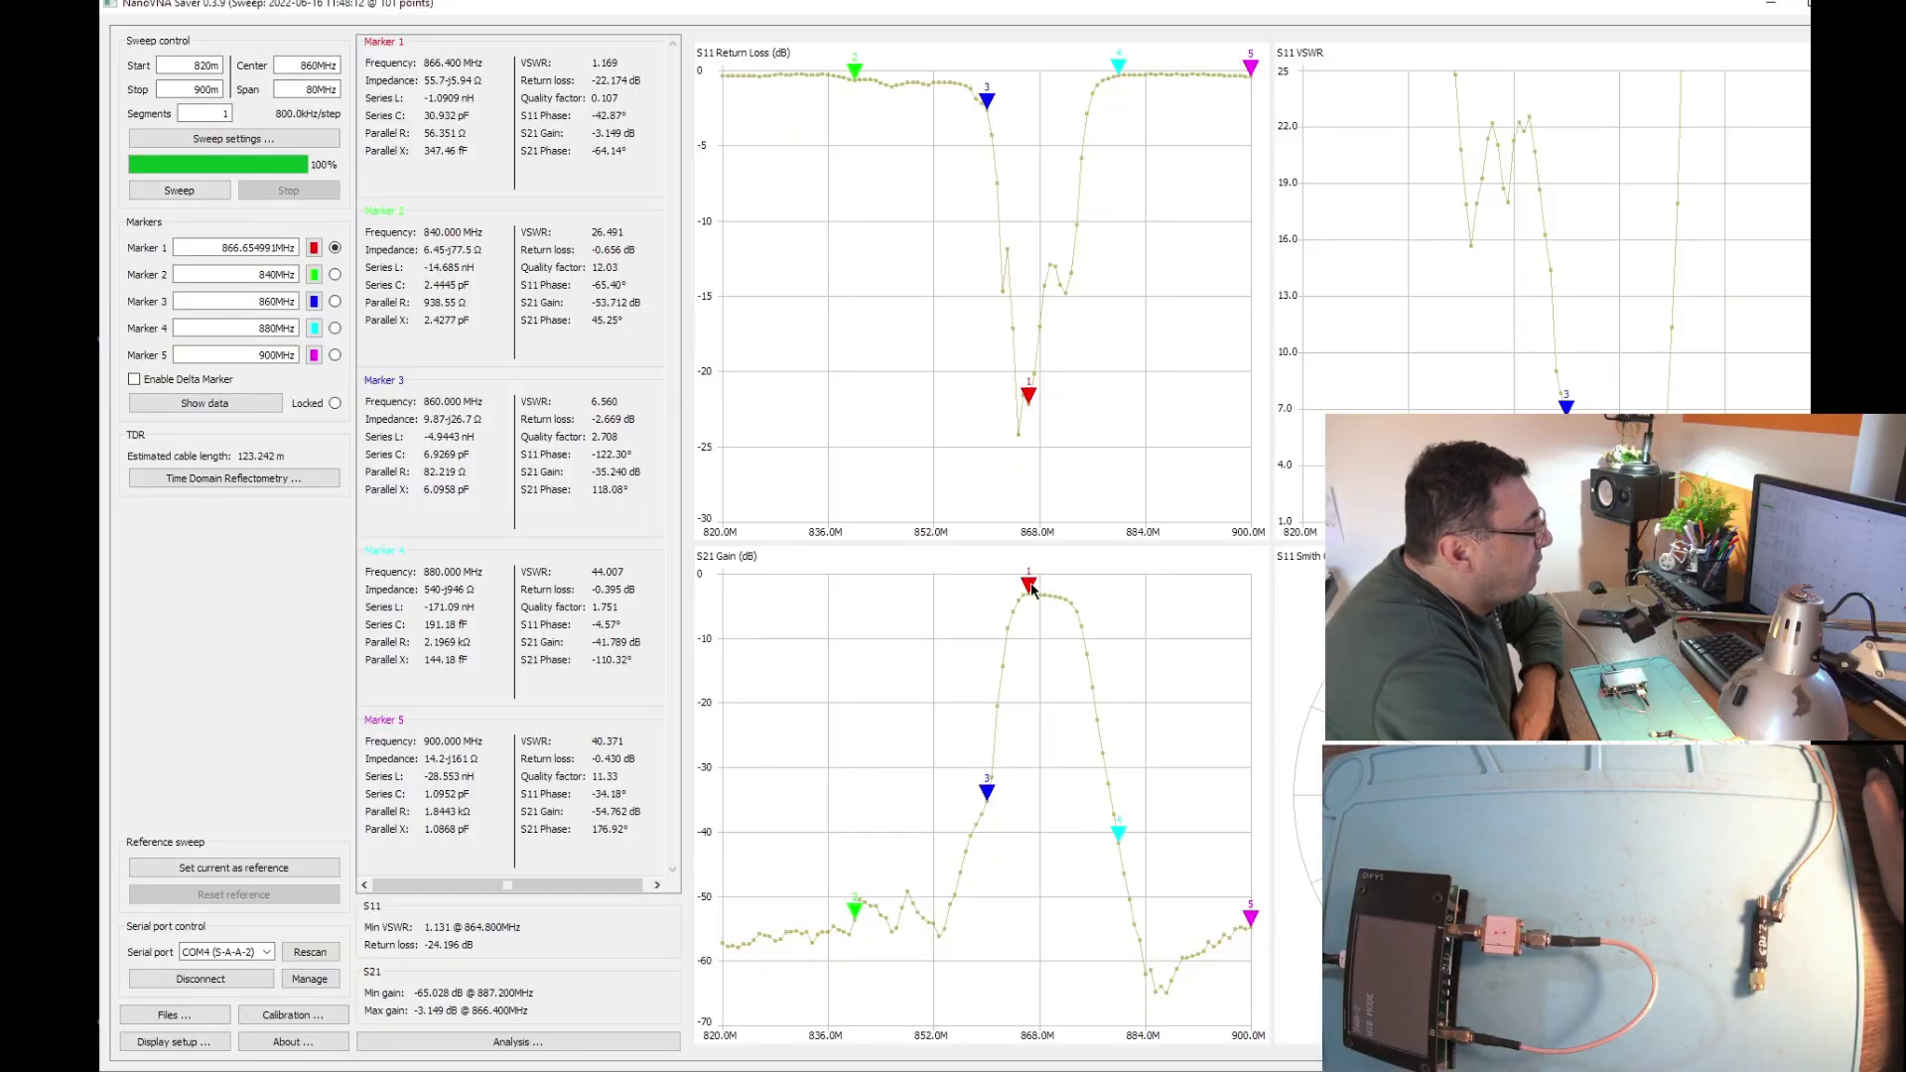
left_click_drag(1031, 589, 1024, 586)
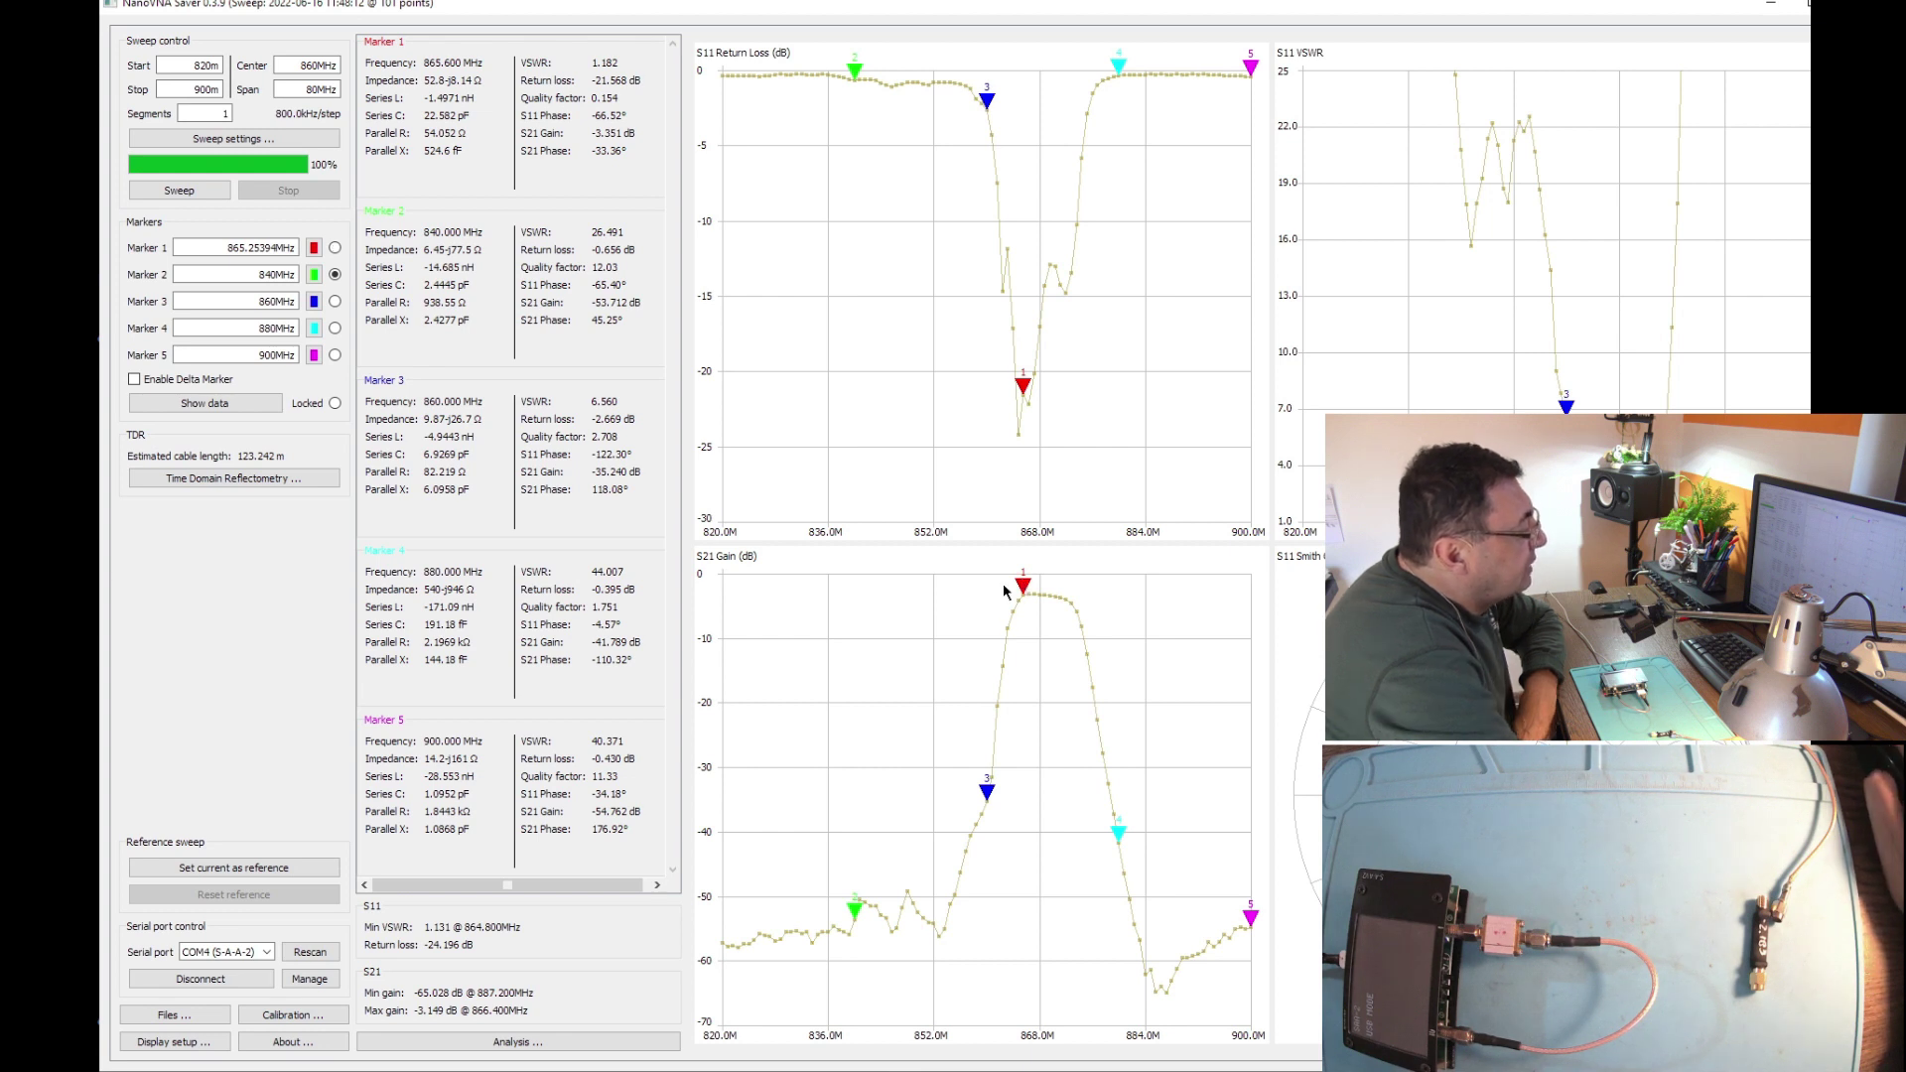
- Activate marker 2 and place it at the upper edge of the S21 passband, about 871.7 MHz
left_click(334, 274)
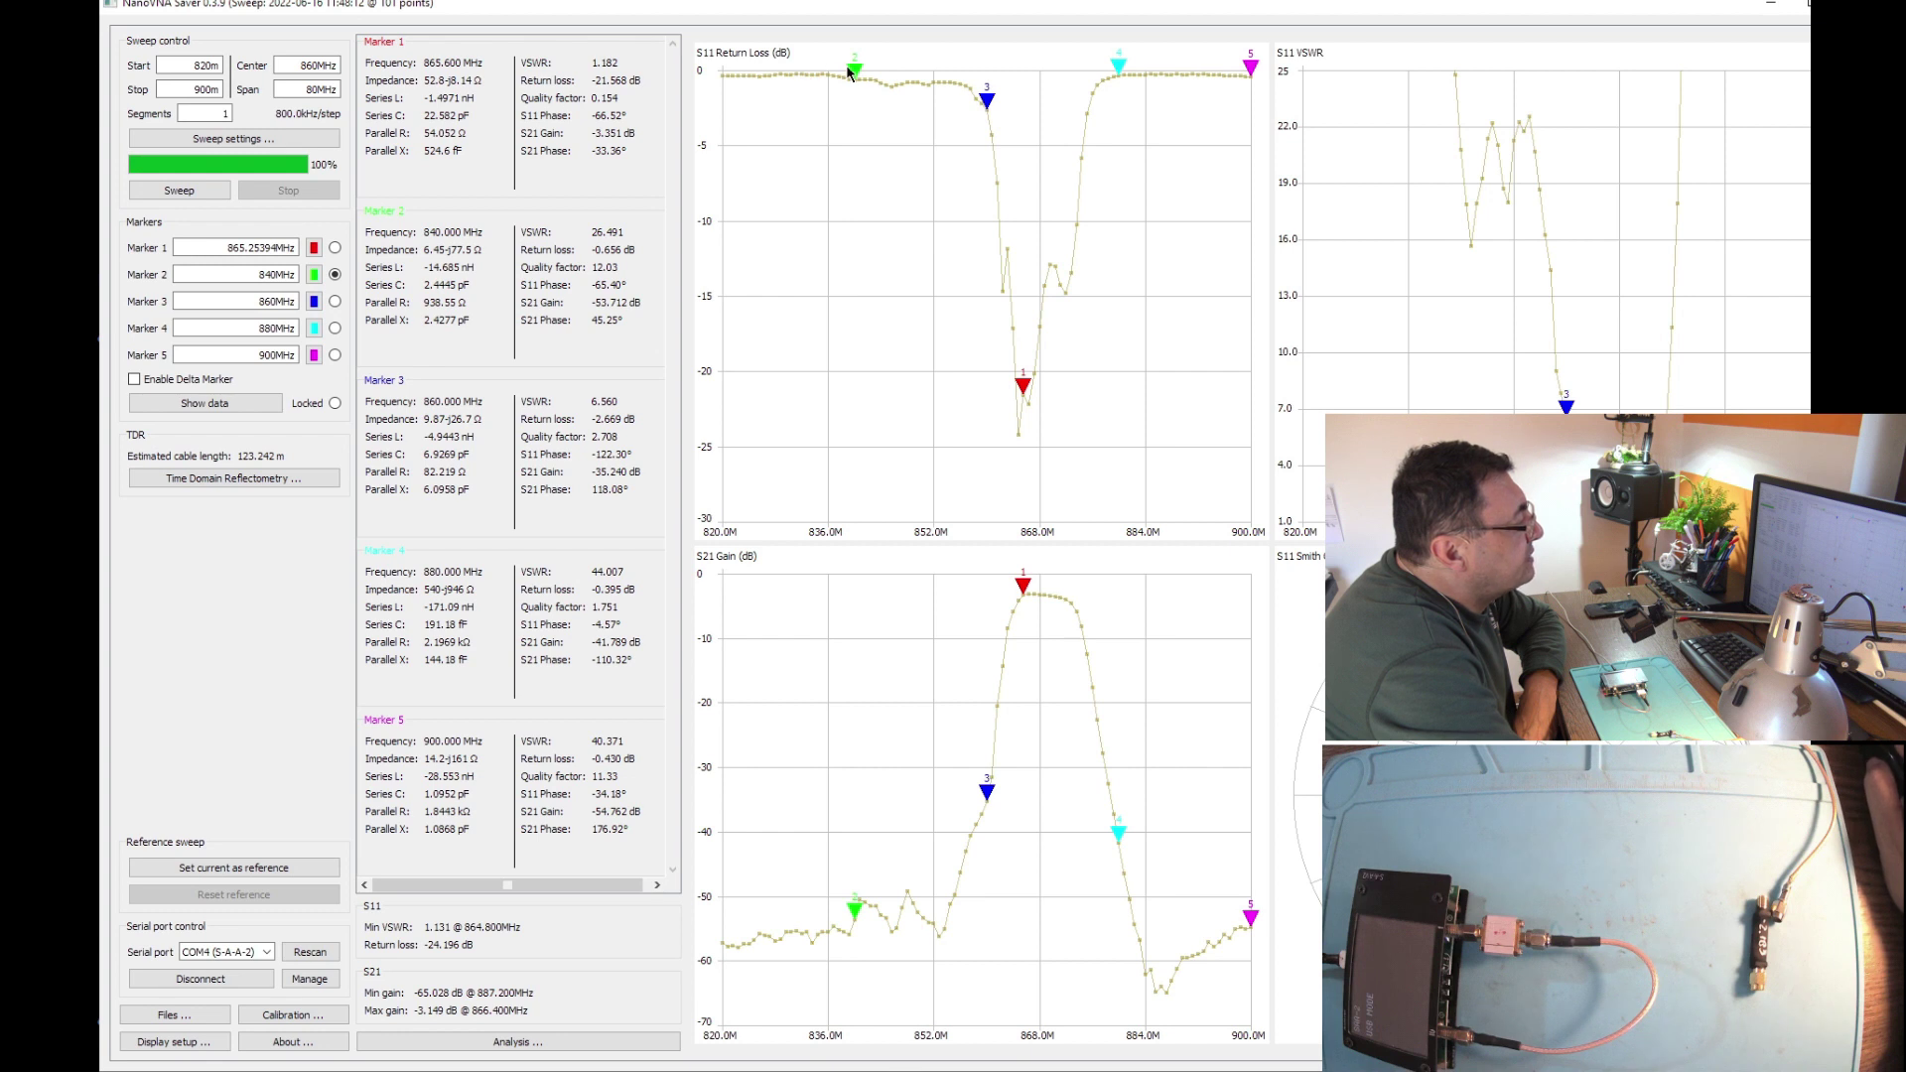
left_click_drag(850, 72, 1058, 75)
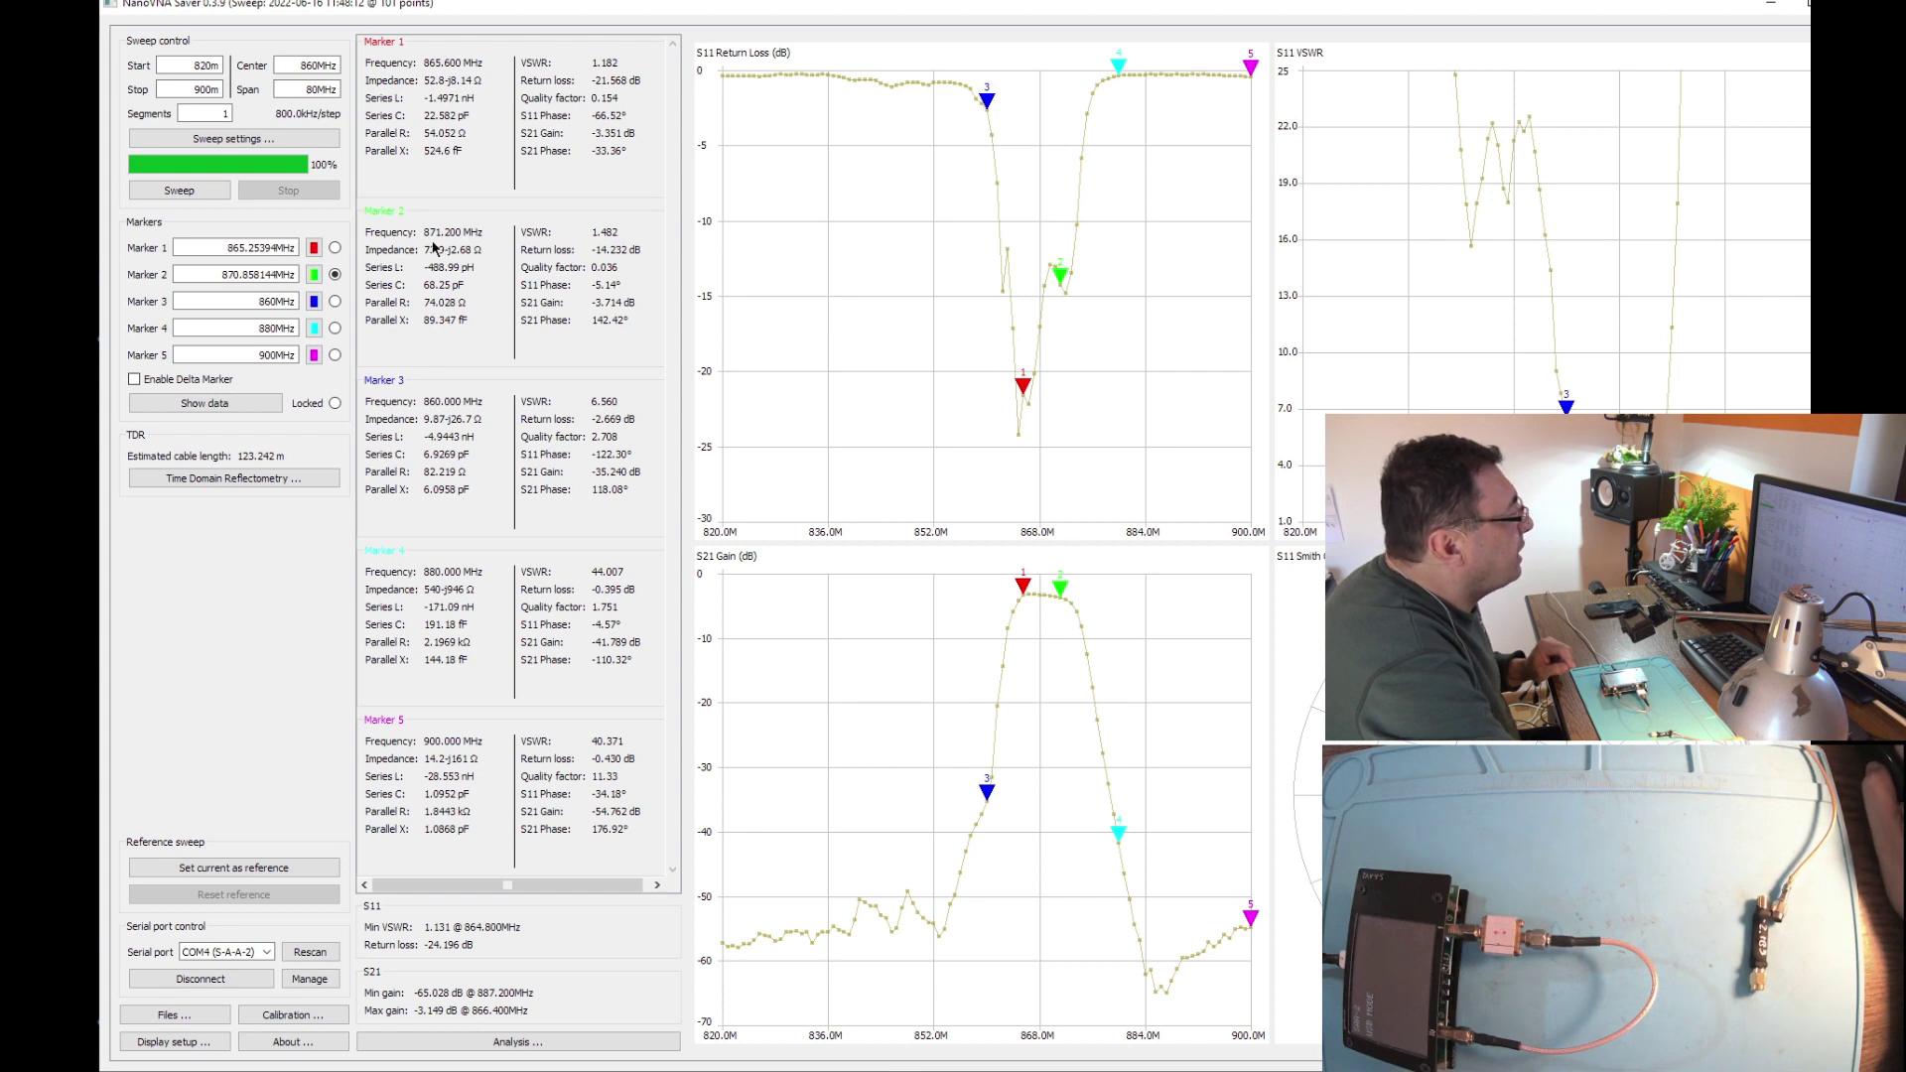
left_click(1062, 593)
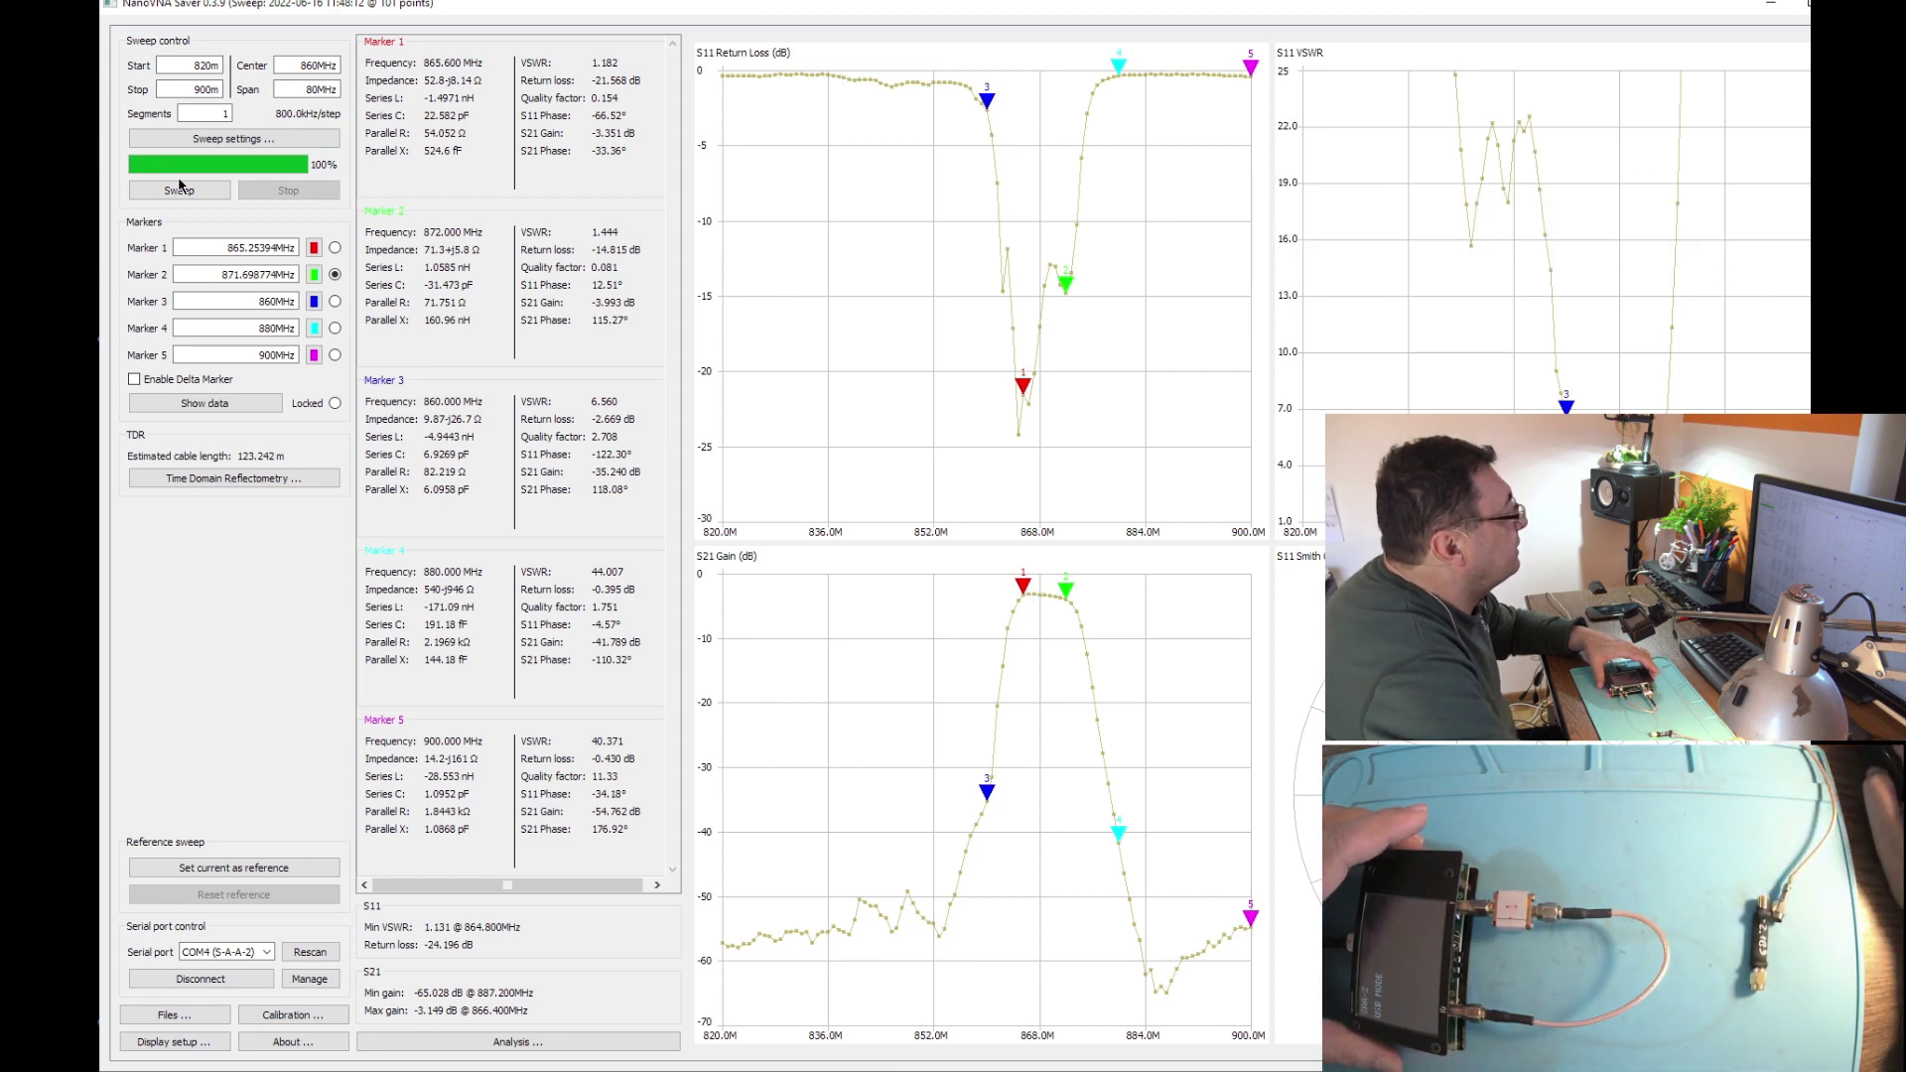
- Run a fresh sweep over the 820–900 MHz range for each filter setup connected in turn
left_click(182, 188)
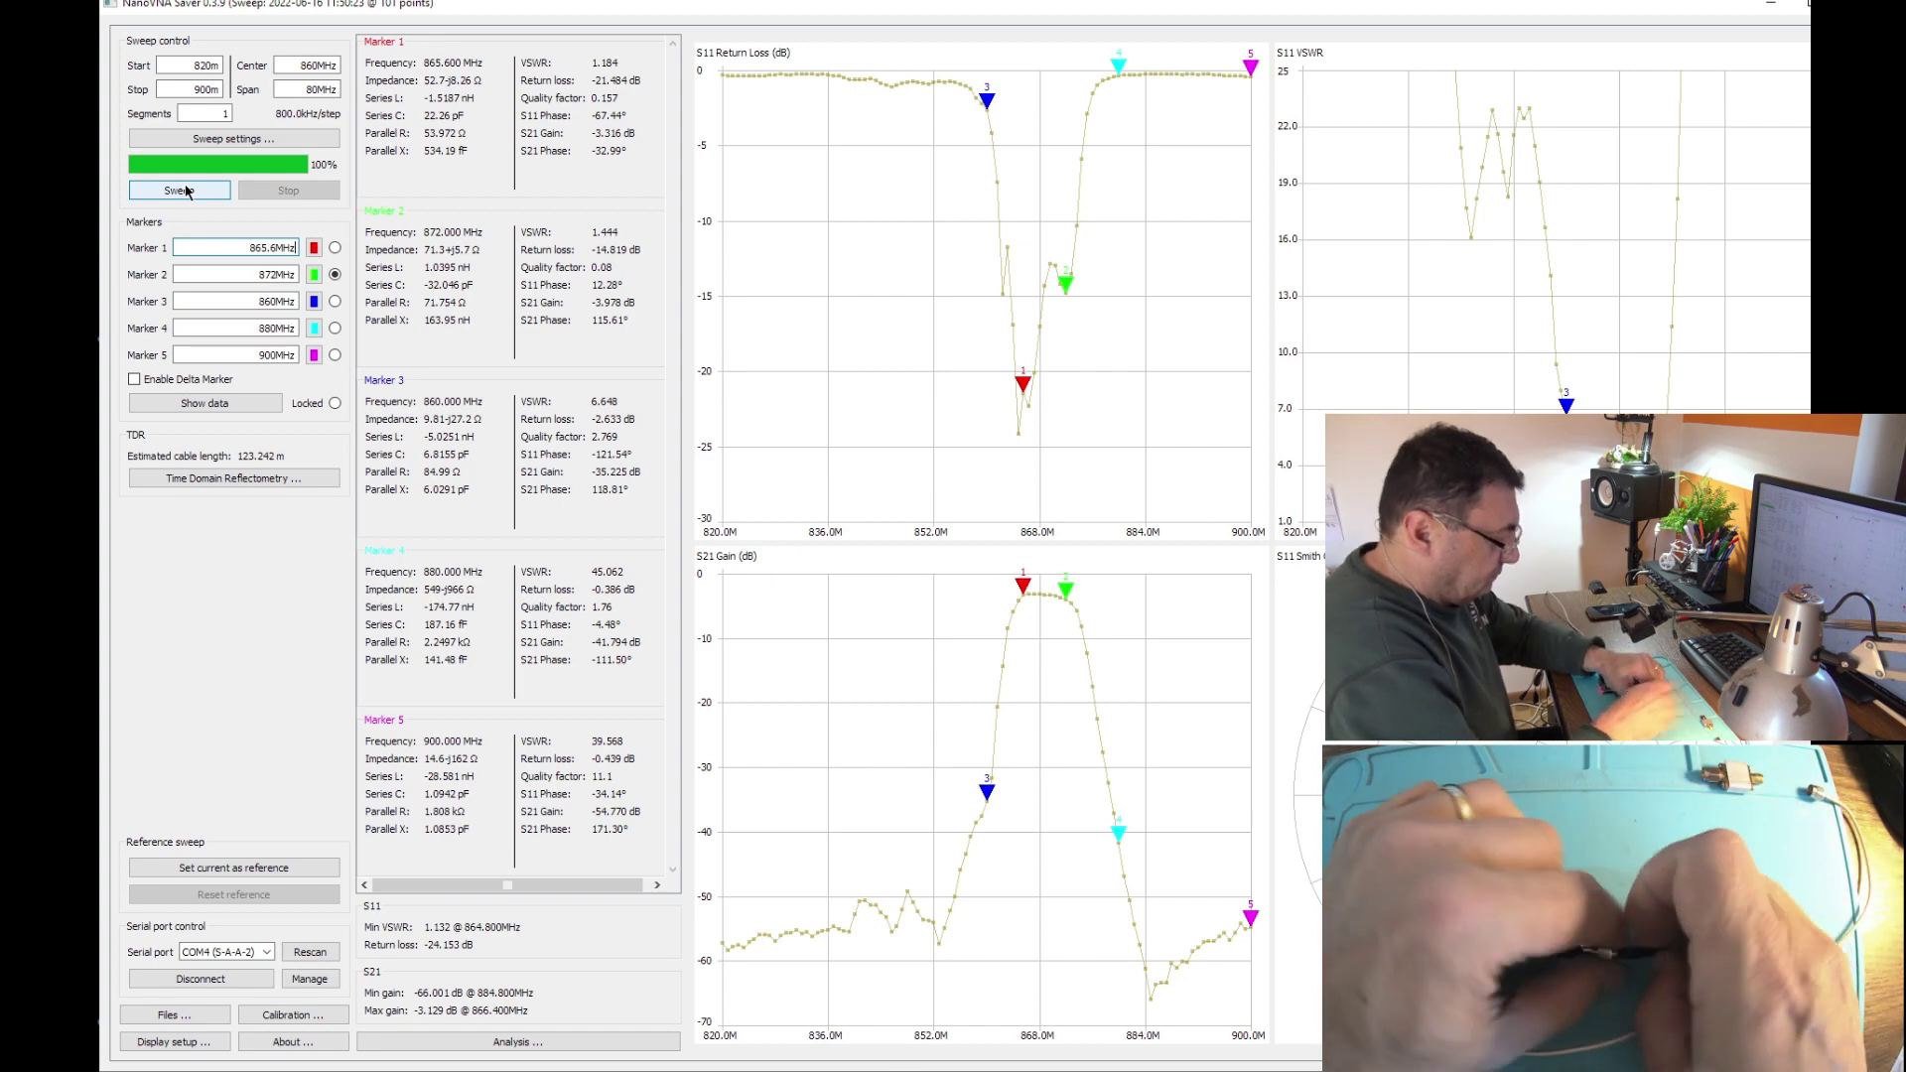
left_click(179, 194)
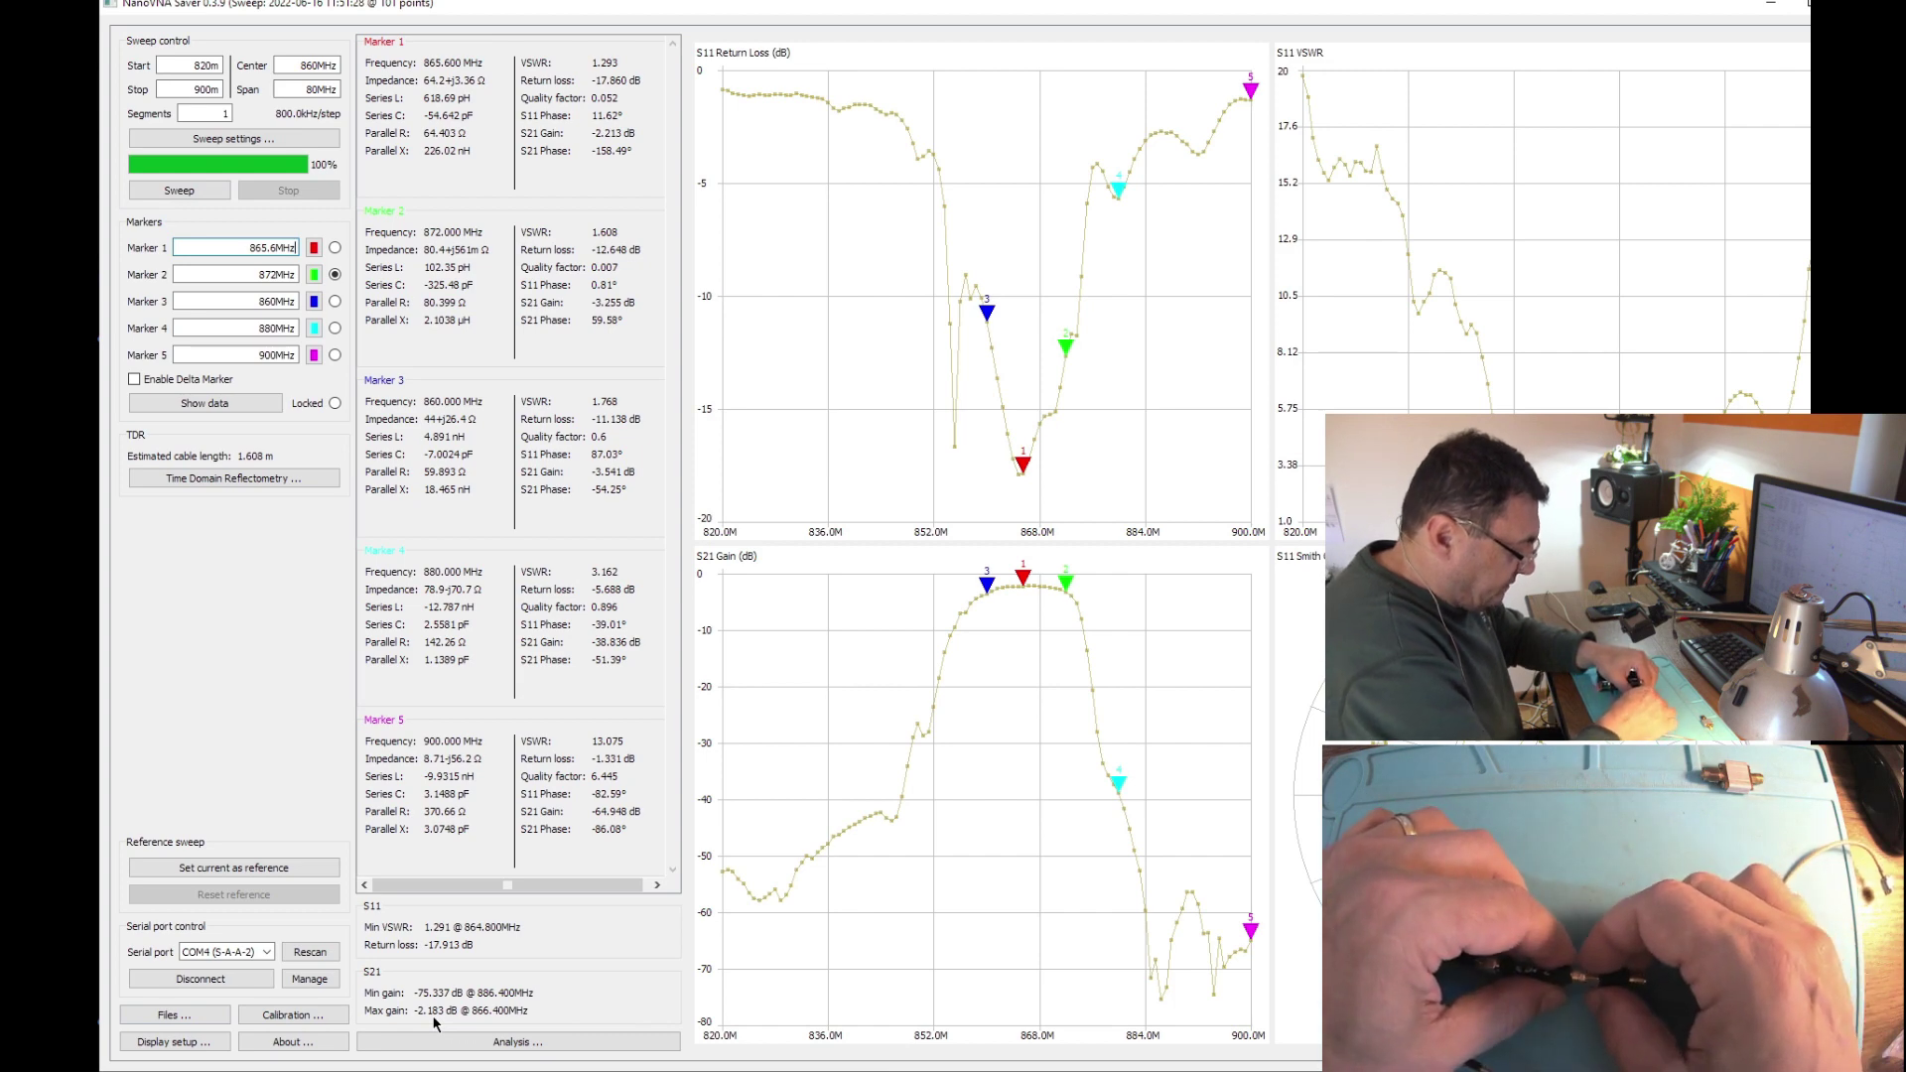
left_click(190, 189)
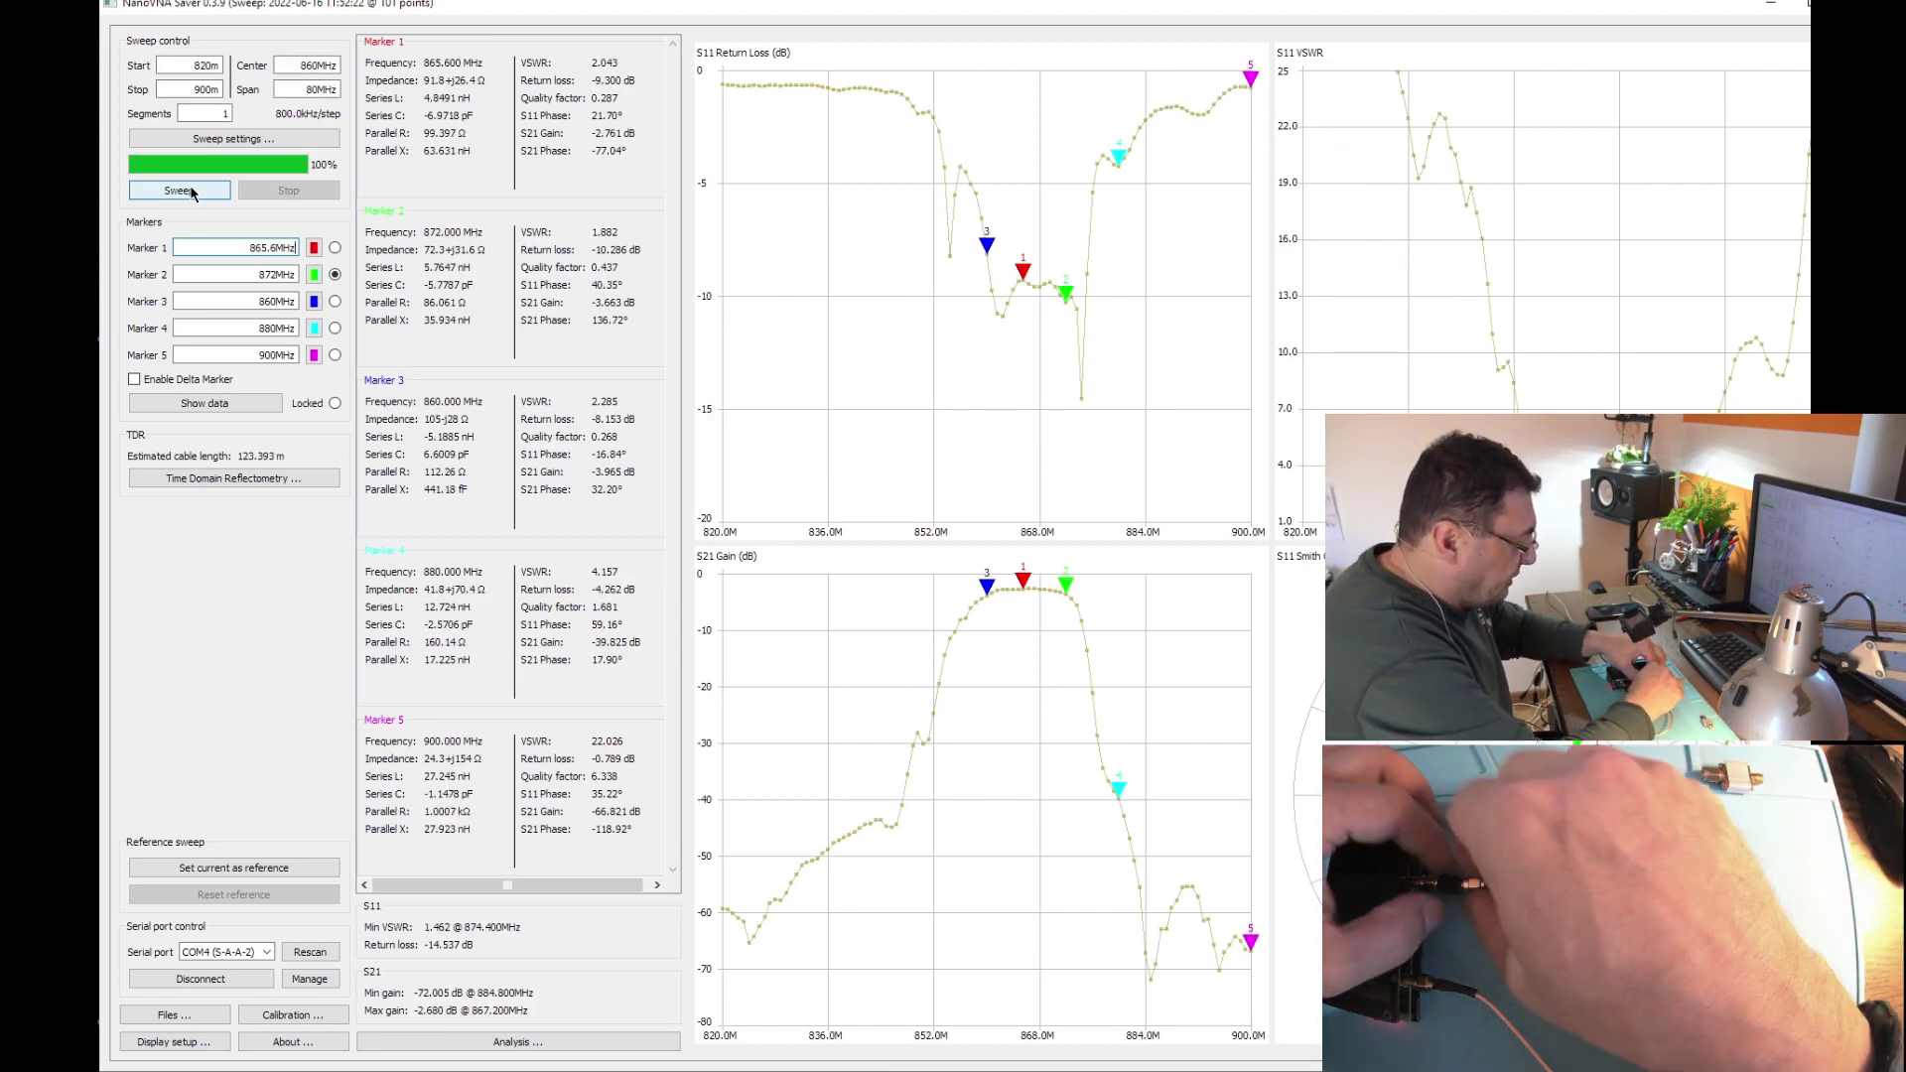
left_click(190, 195)
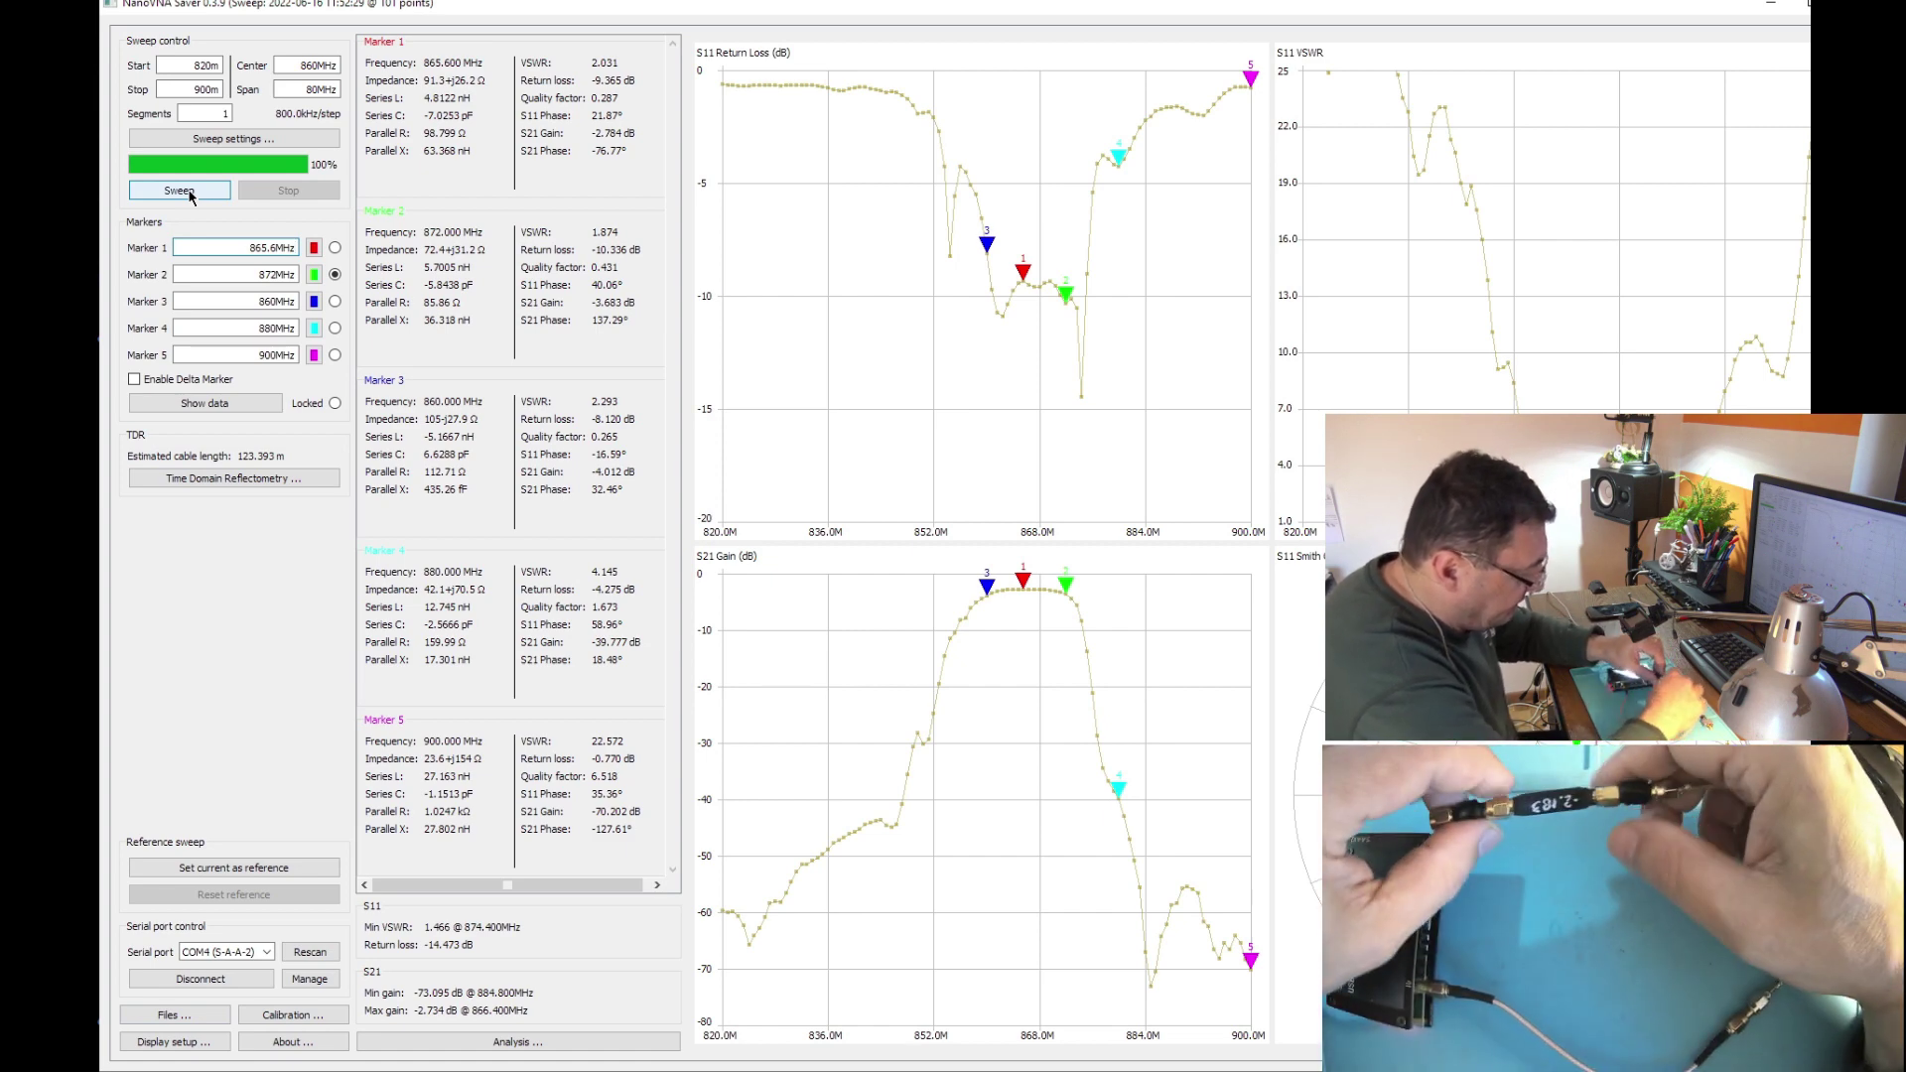
left_click(179, 191)
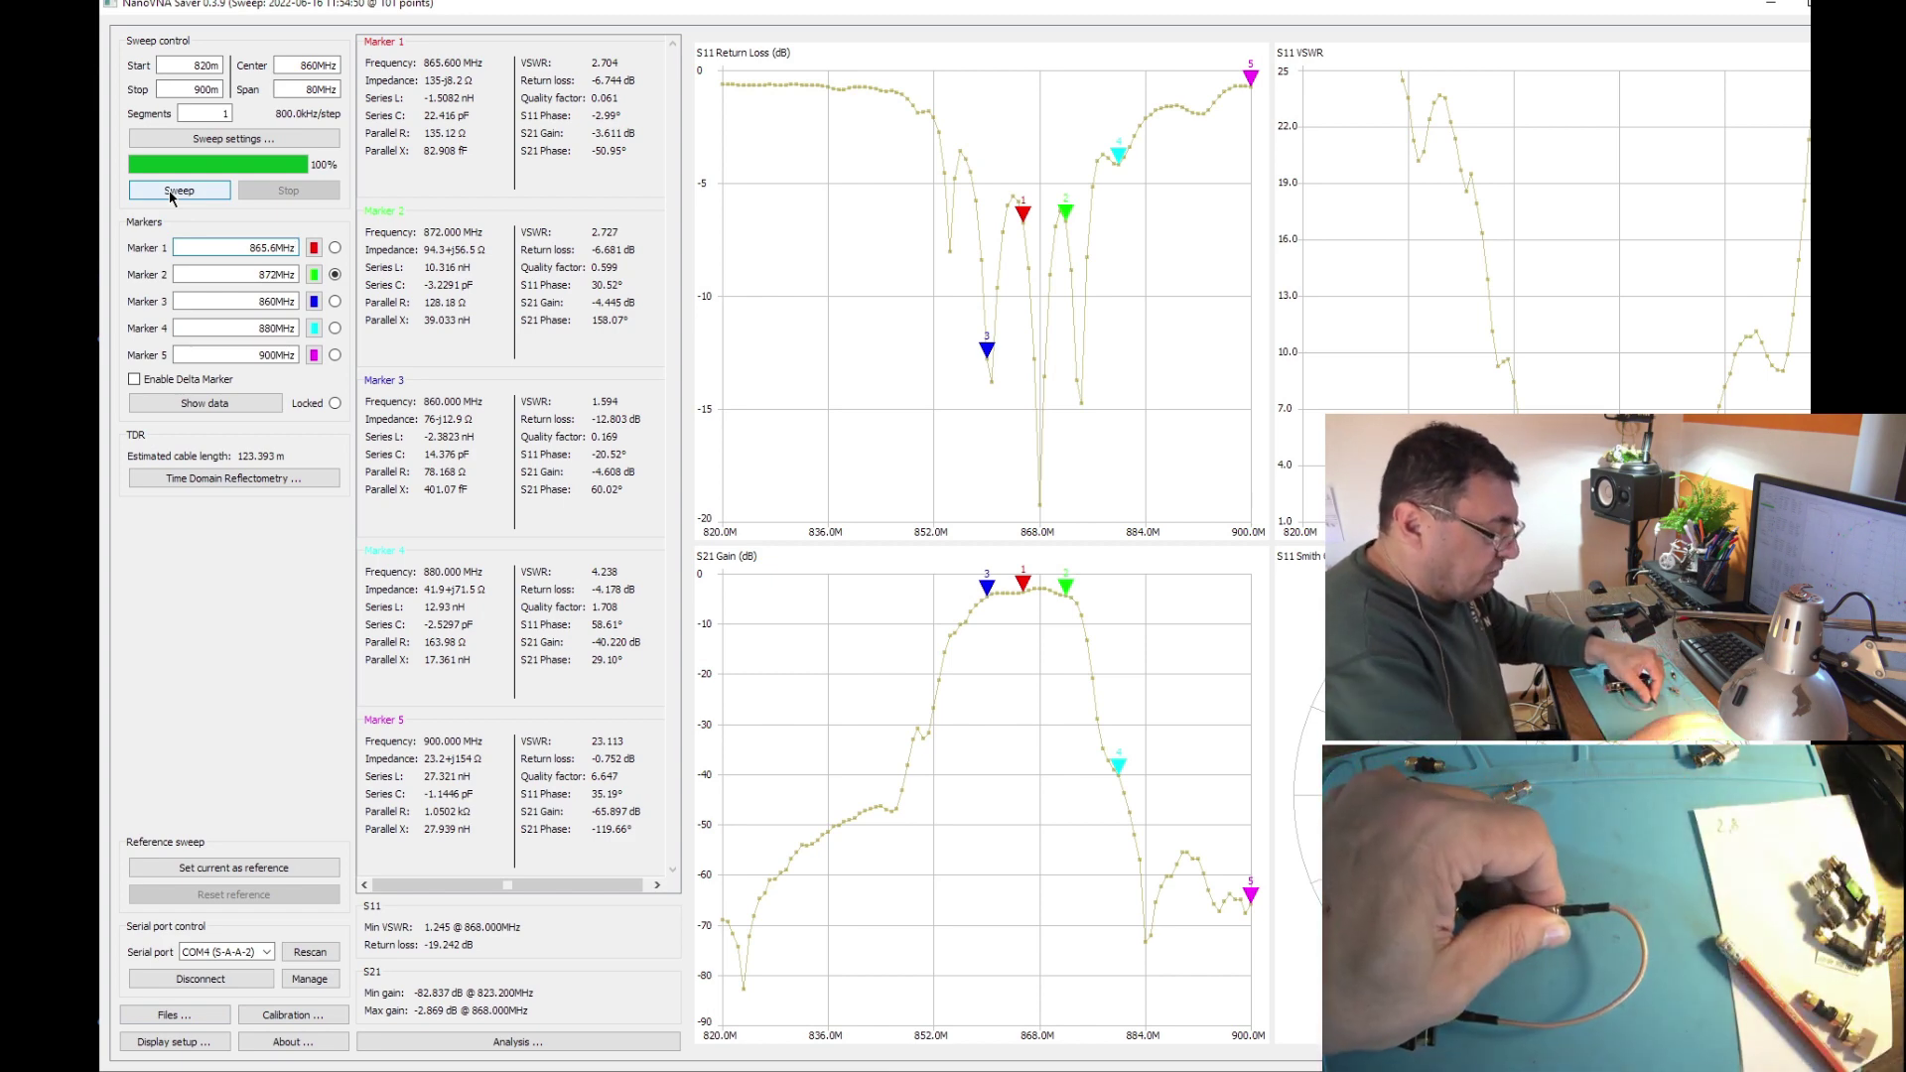
left_click(179, 190)
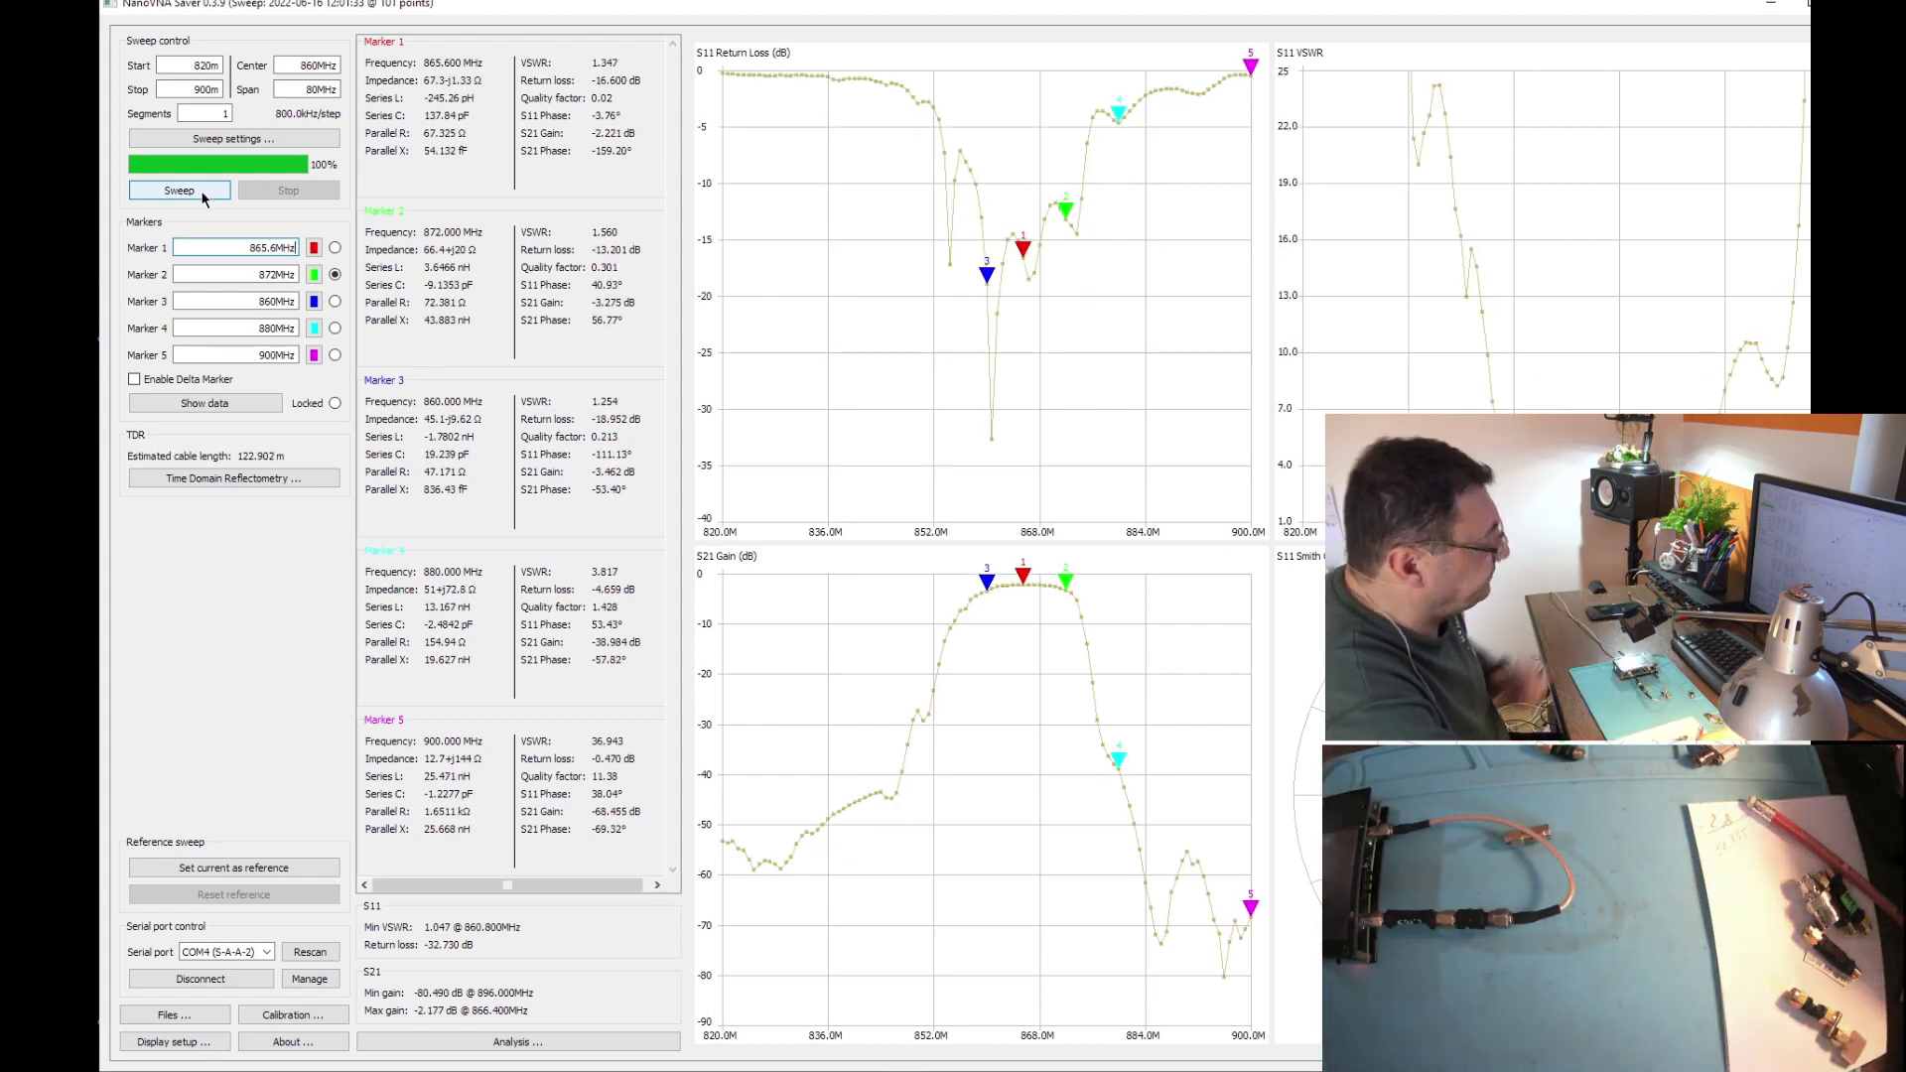
left_click(200, 189)
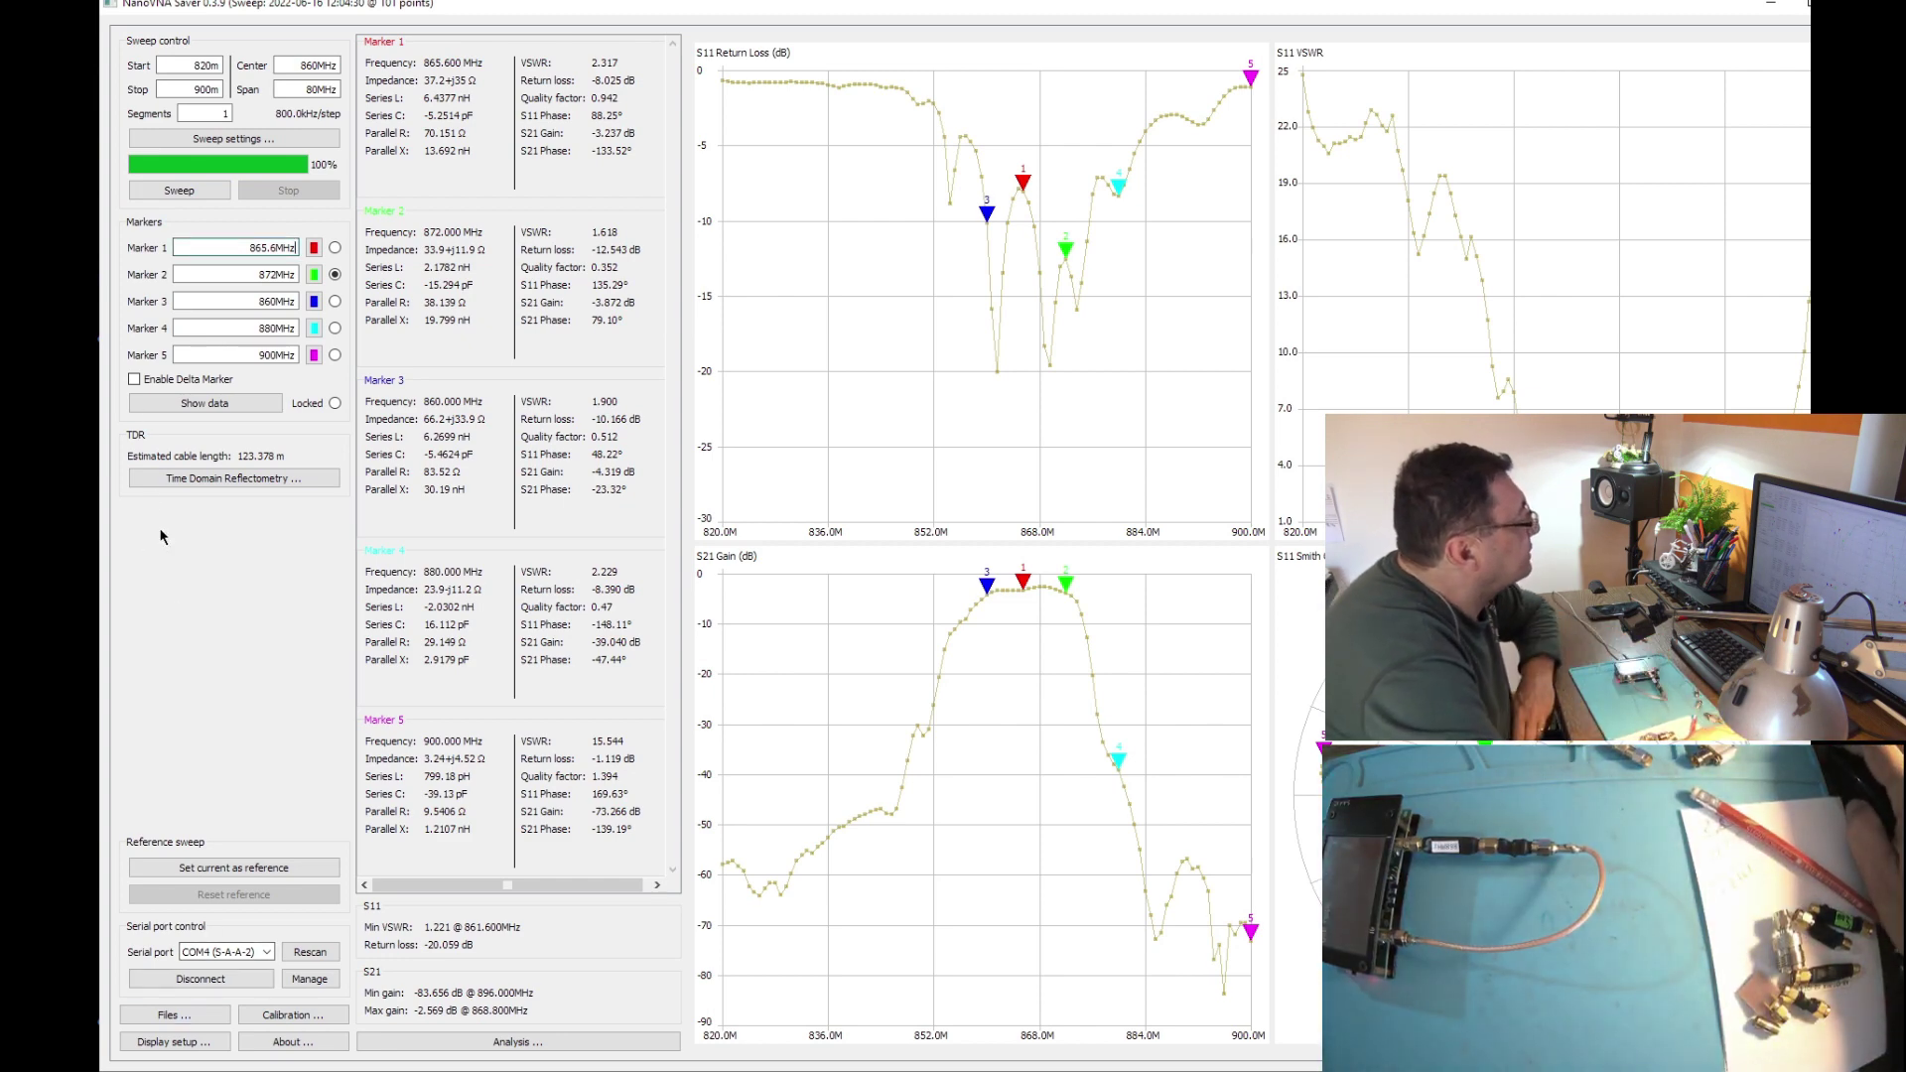
left_click(196, 190)
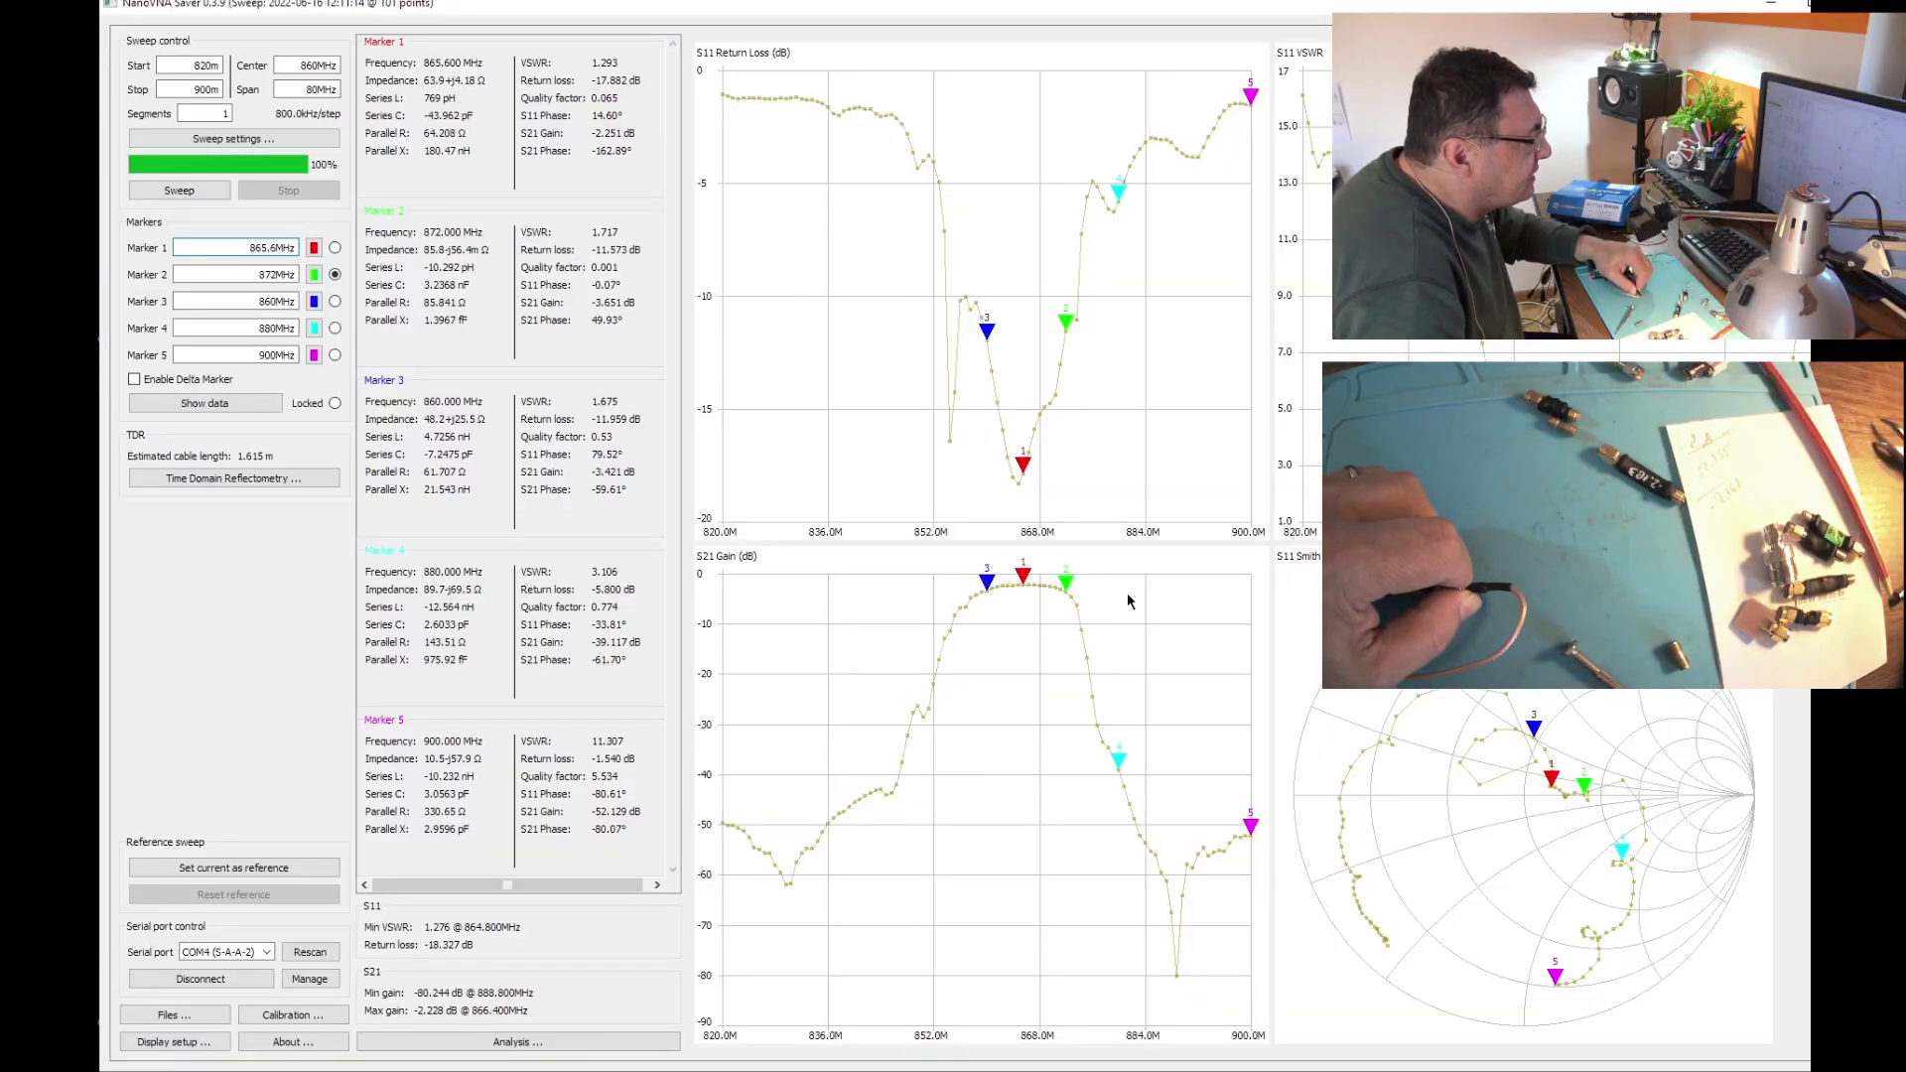
- Move marker 2 to about 870.6 MHz and marker 1 to the lowest point of the S11 return loss curve, about 864.4 MHz
left_click_drag(1025, 579, 1069, 590)
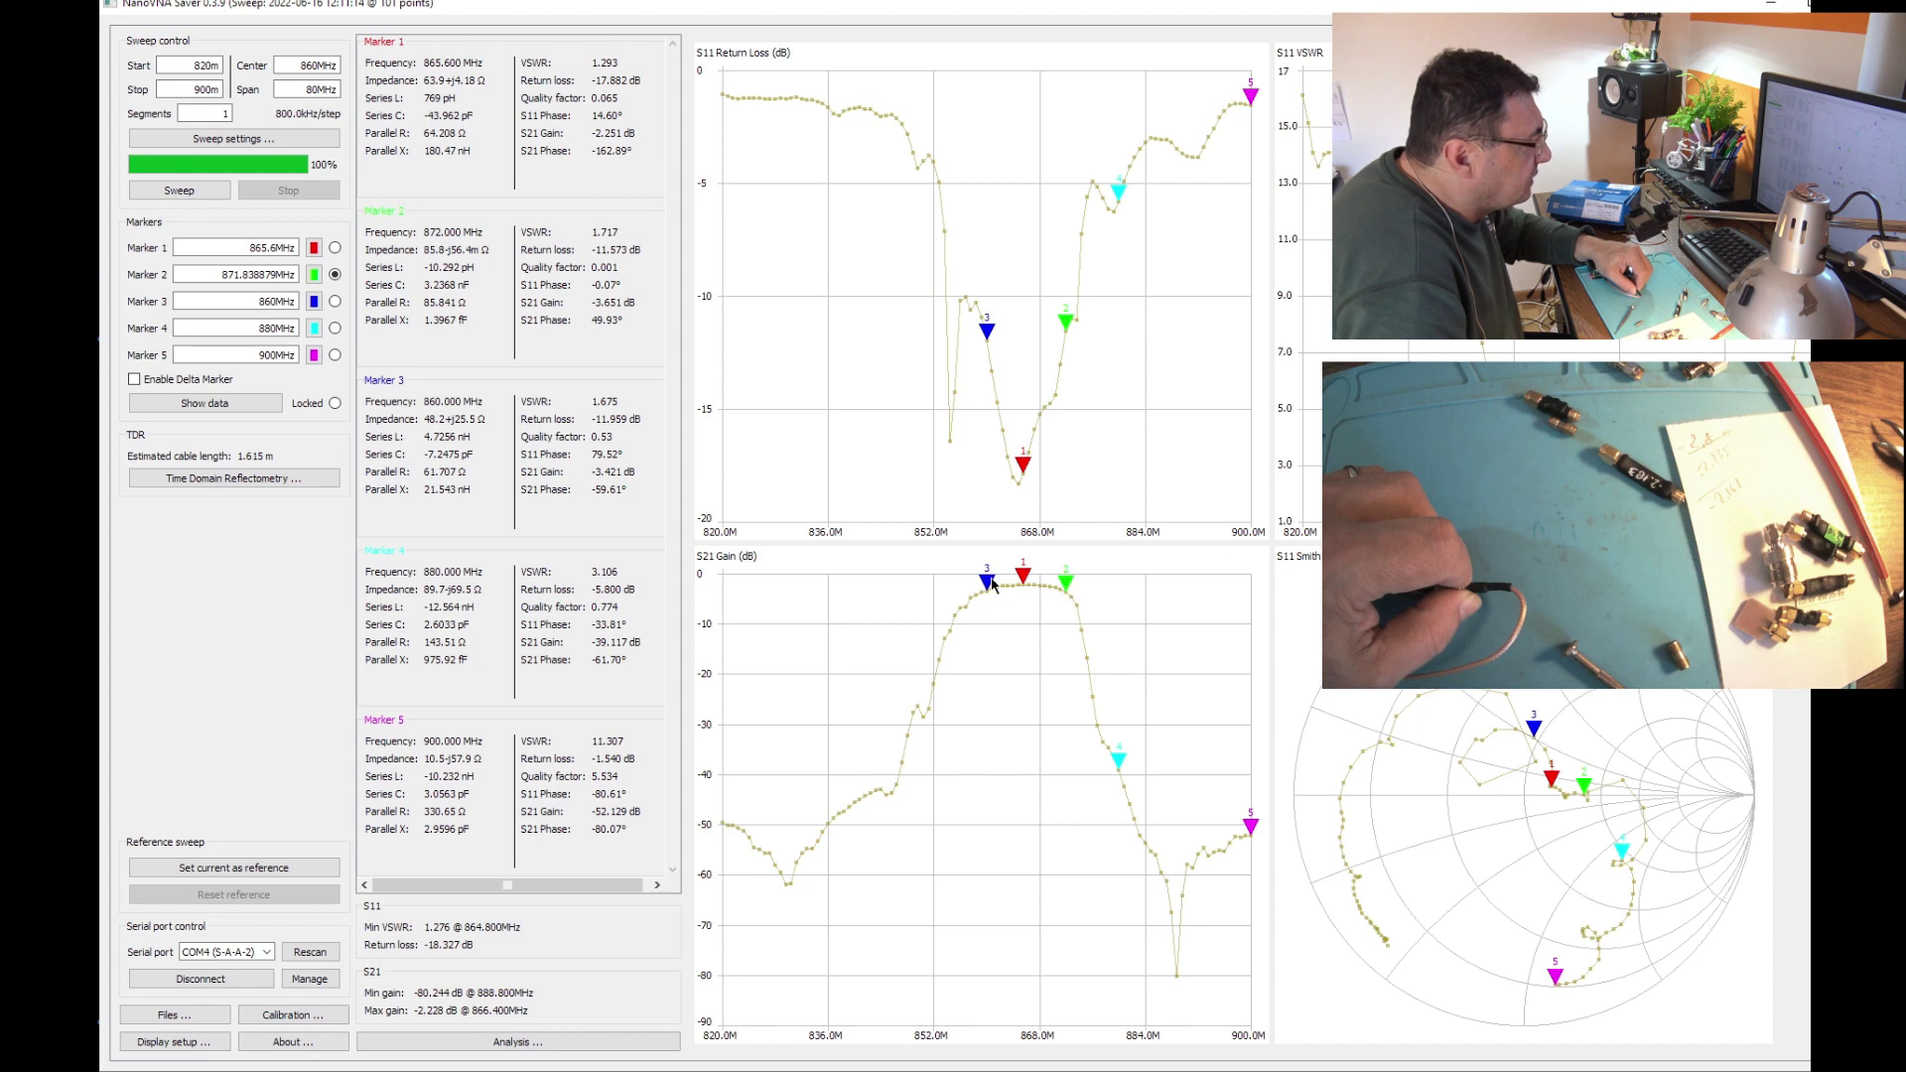
left_click(336, 249)
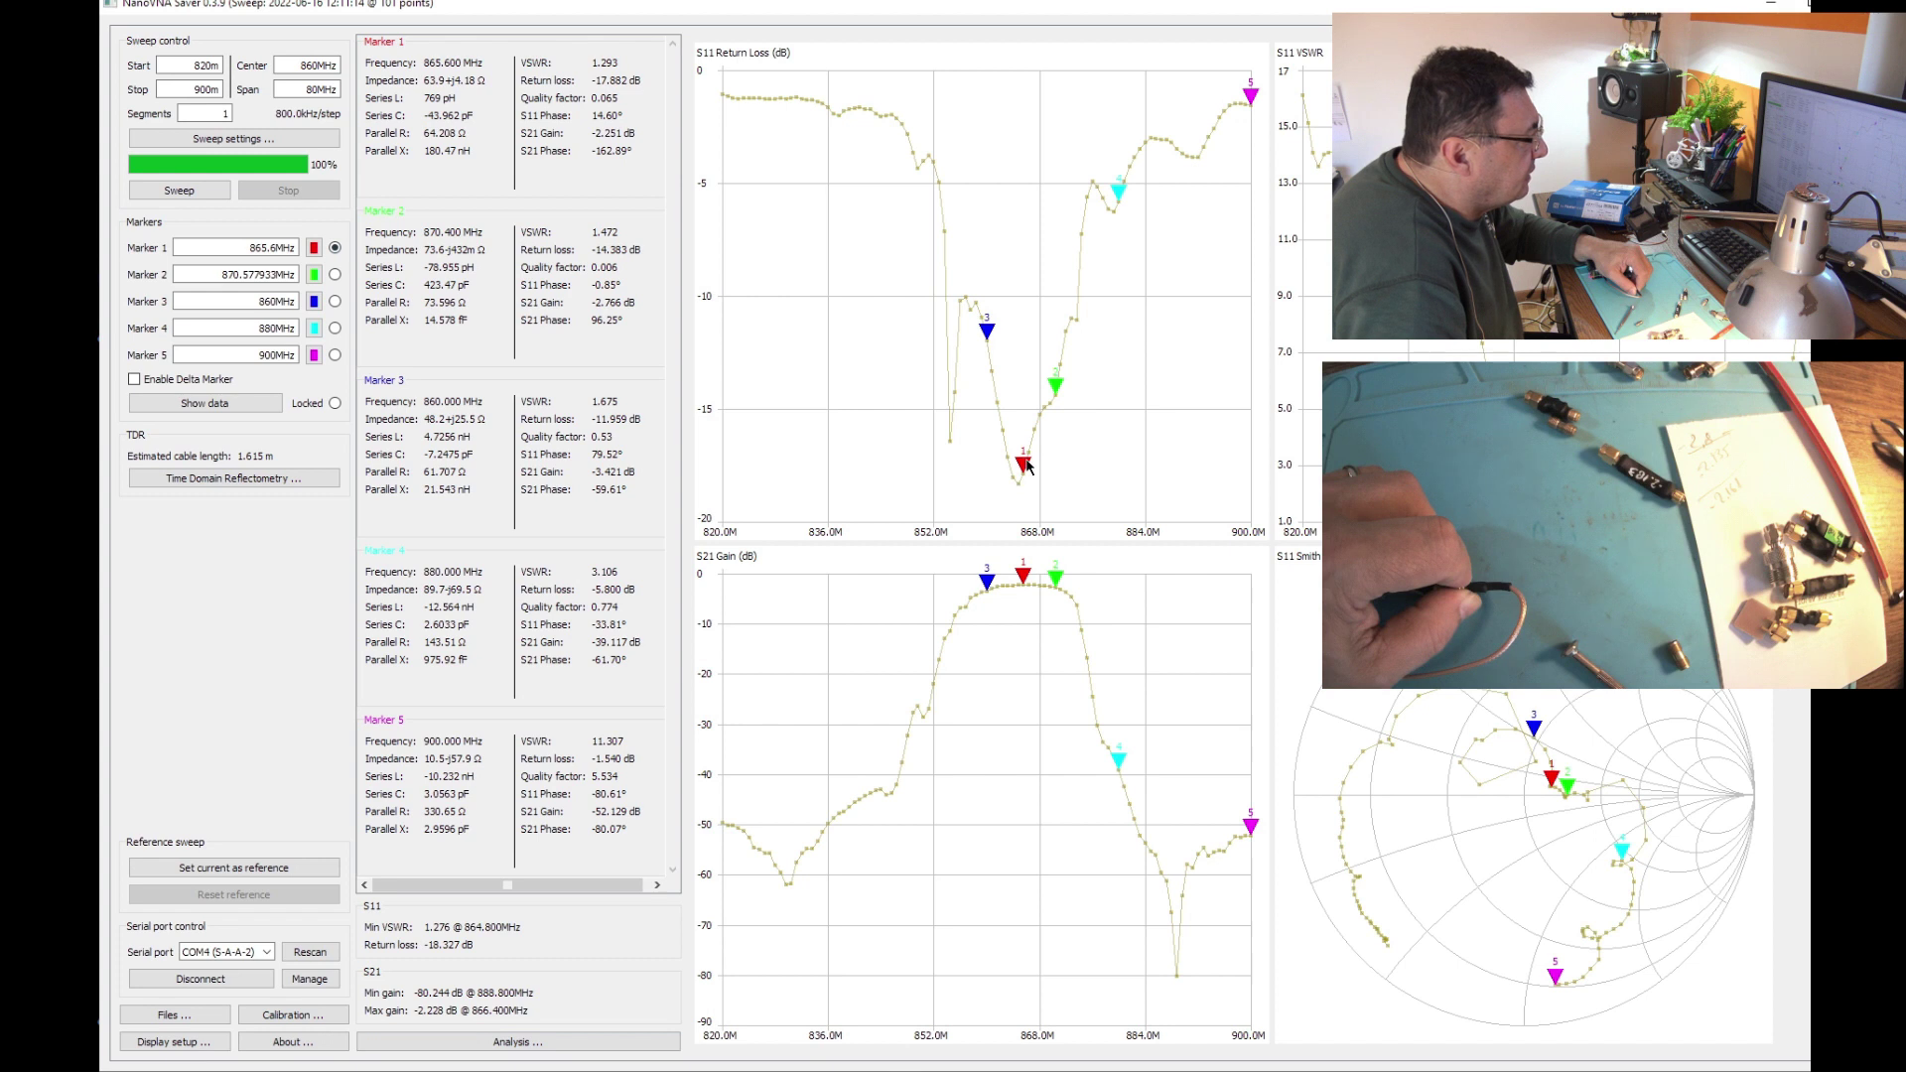
left_click_drag(1028, 465, 1018, 478)
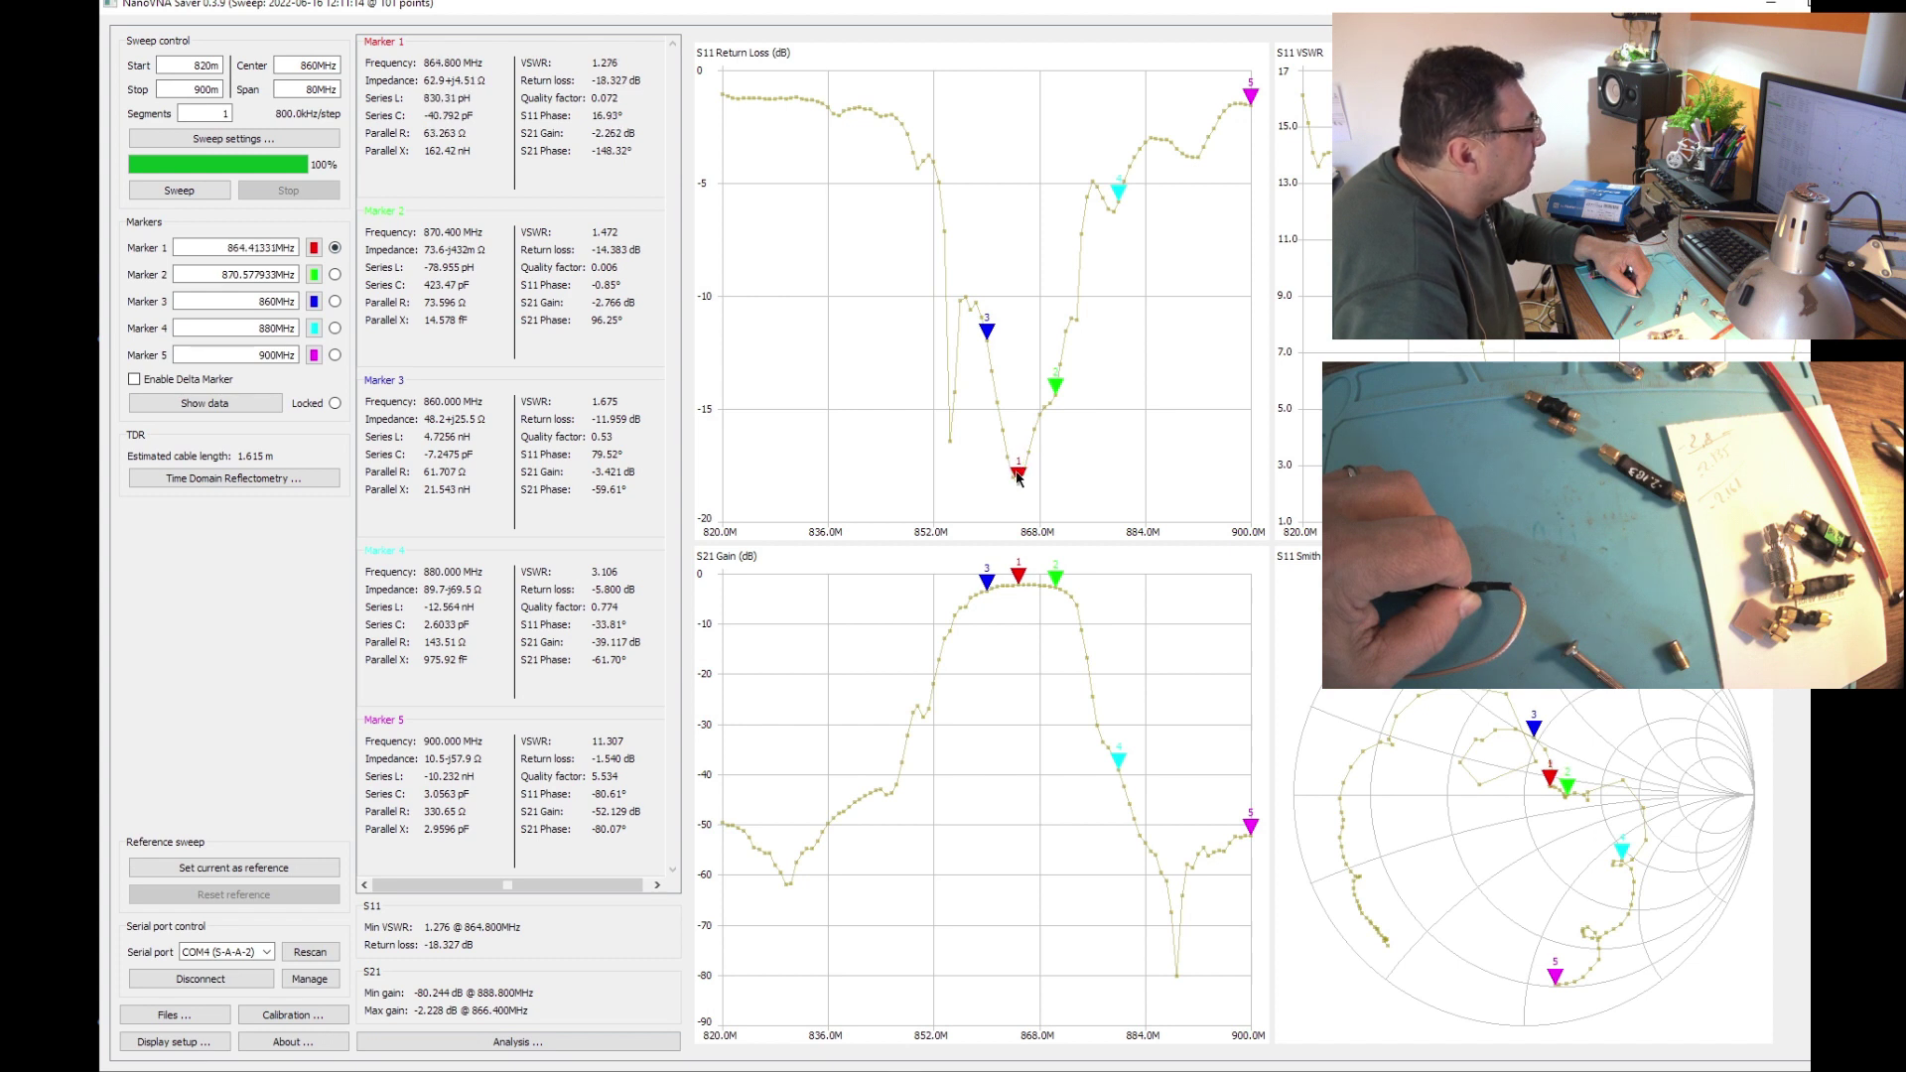
left_click_drag(1018, 479, 1025, 484)
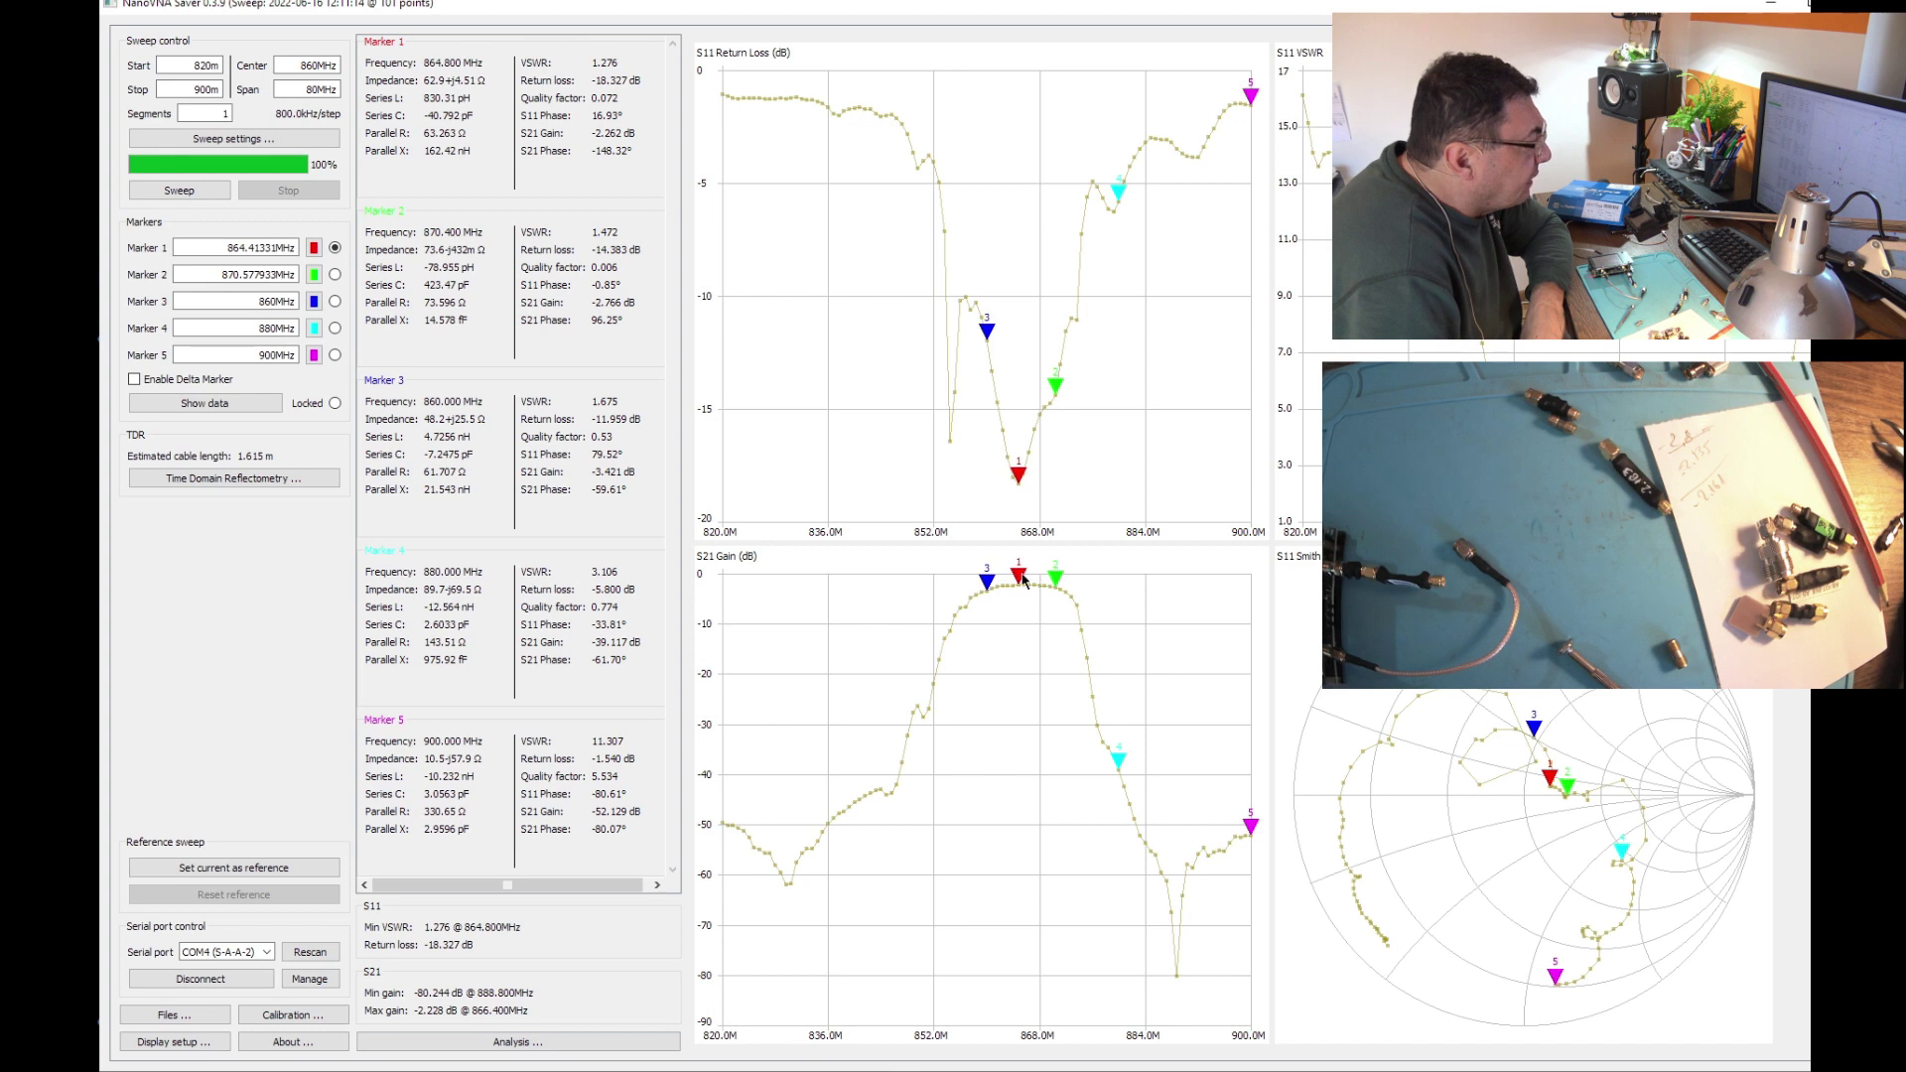
- Place markers 1 and 2 near the S21 passband edges, at about 861.75 MHz and 871.28 MHz
left_click_drag(1023, 579, 999, 577)
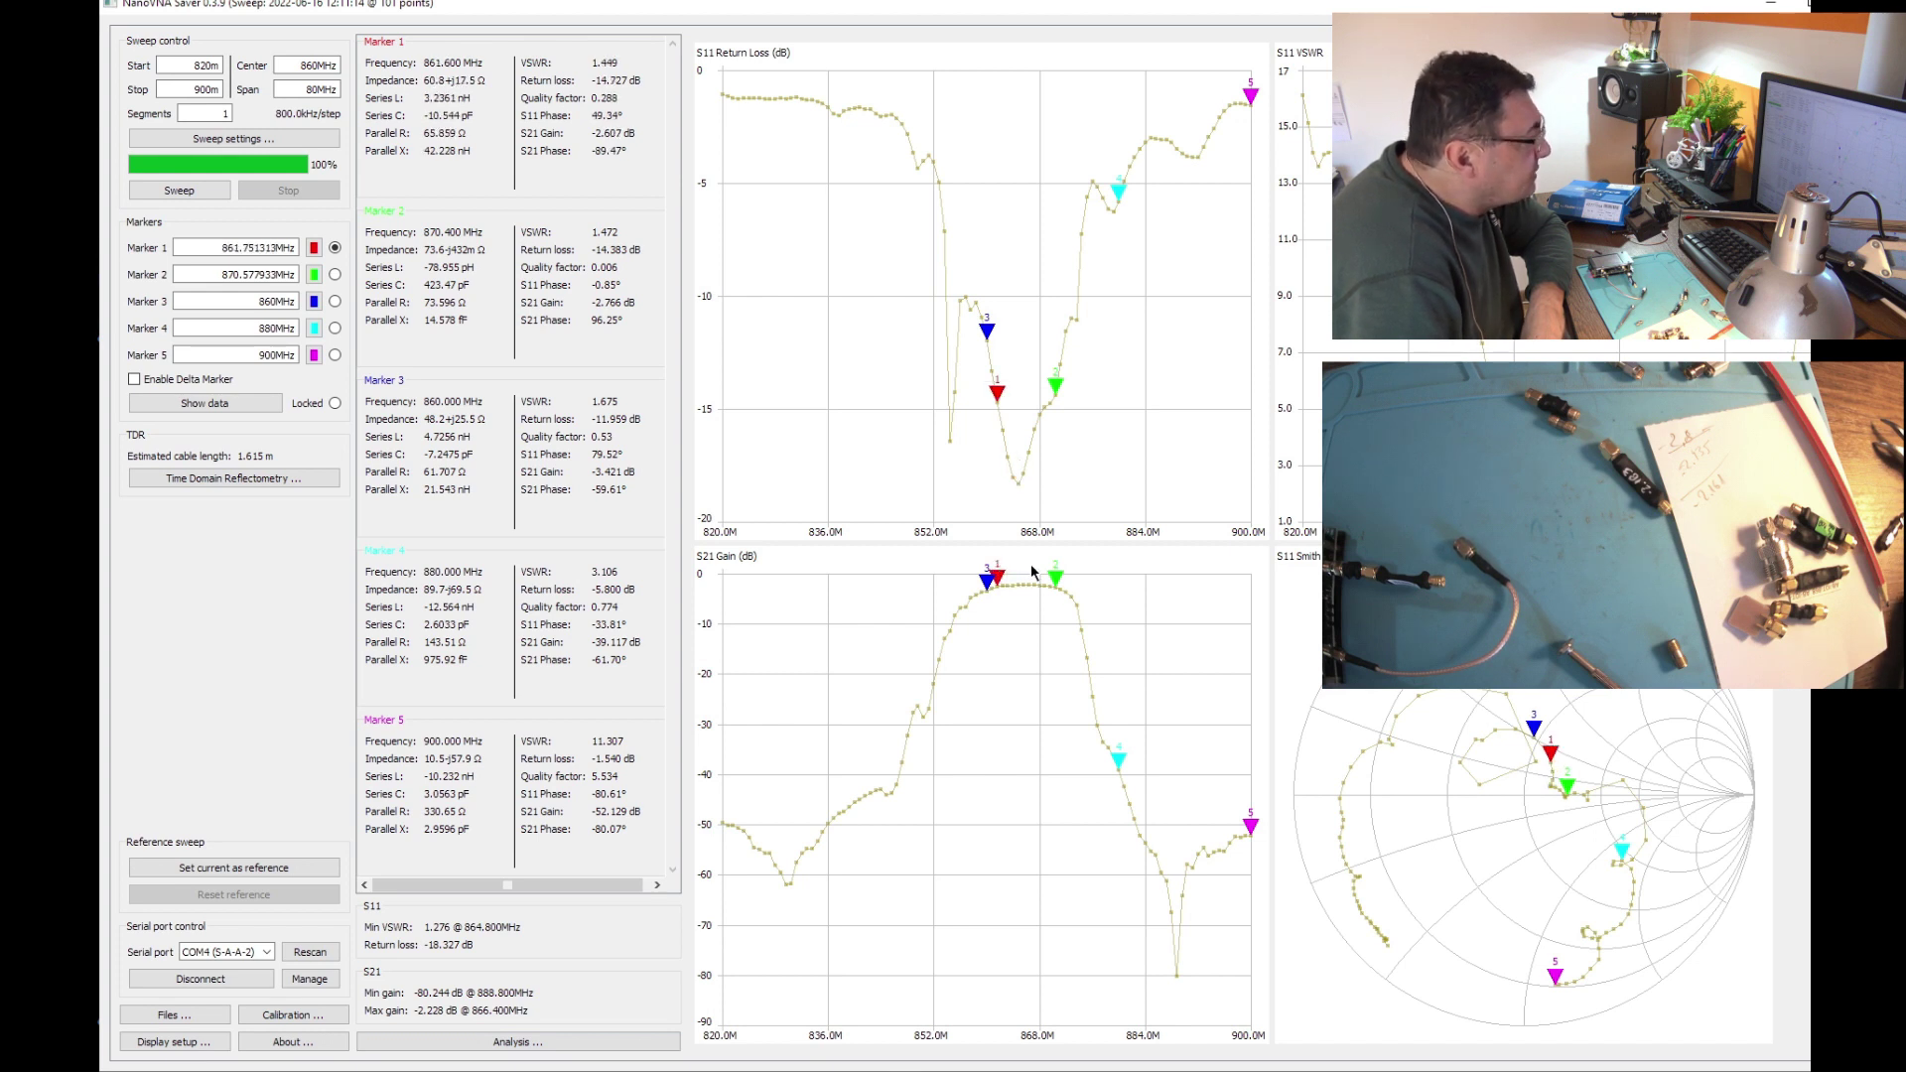
left_click(336, 275)
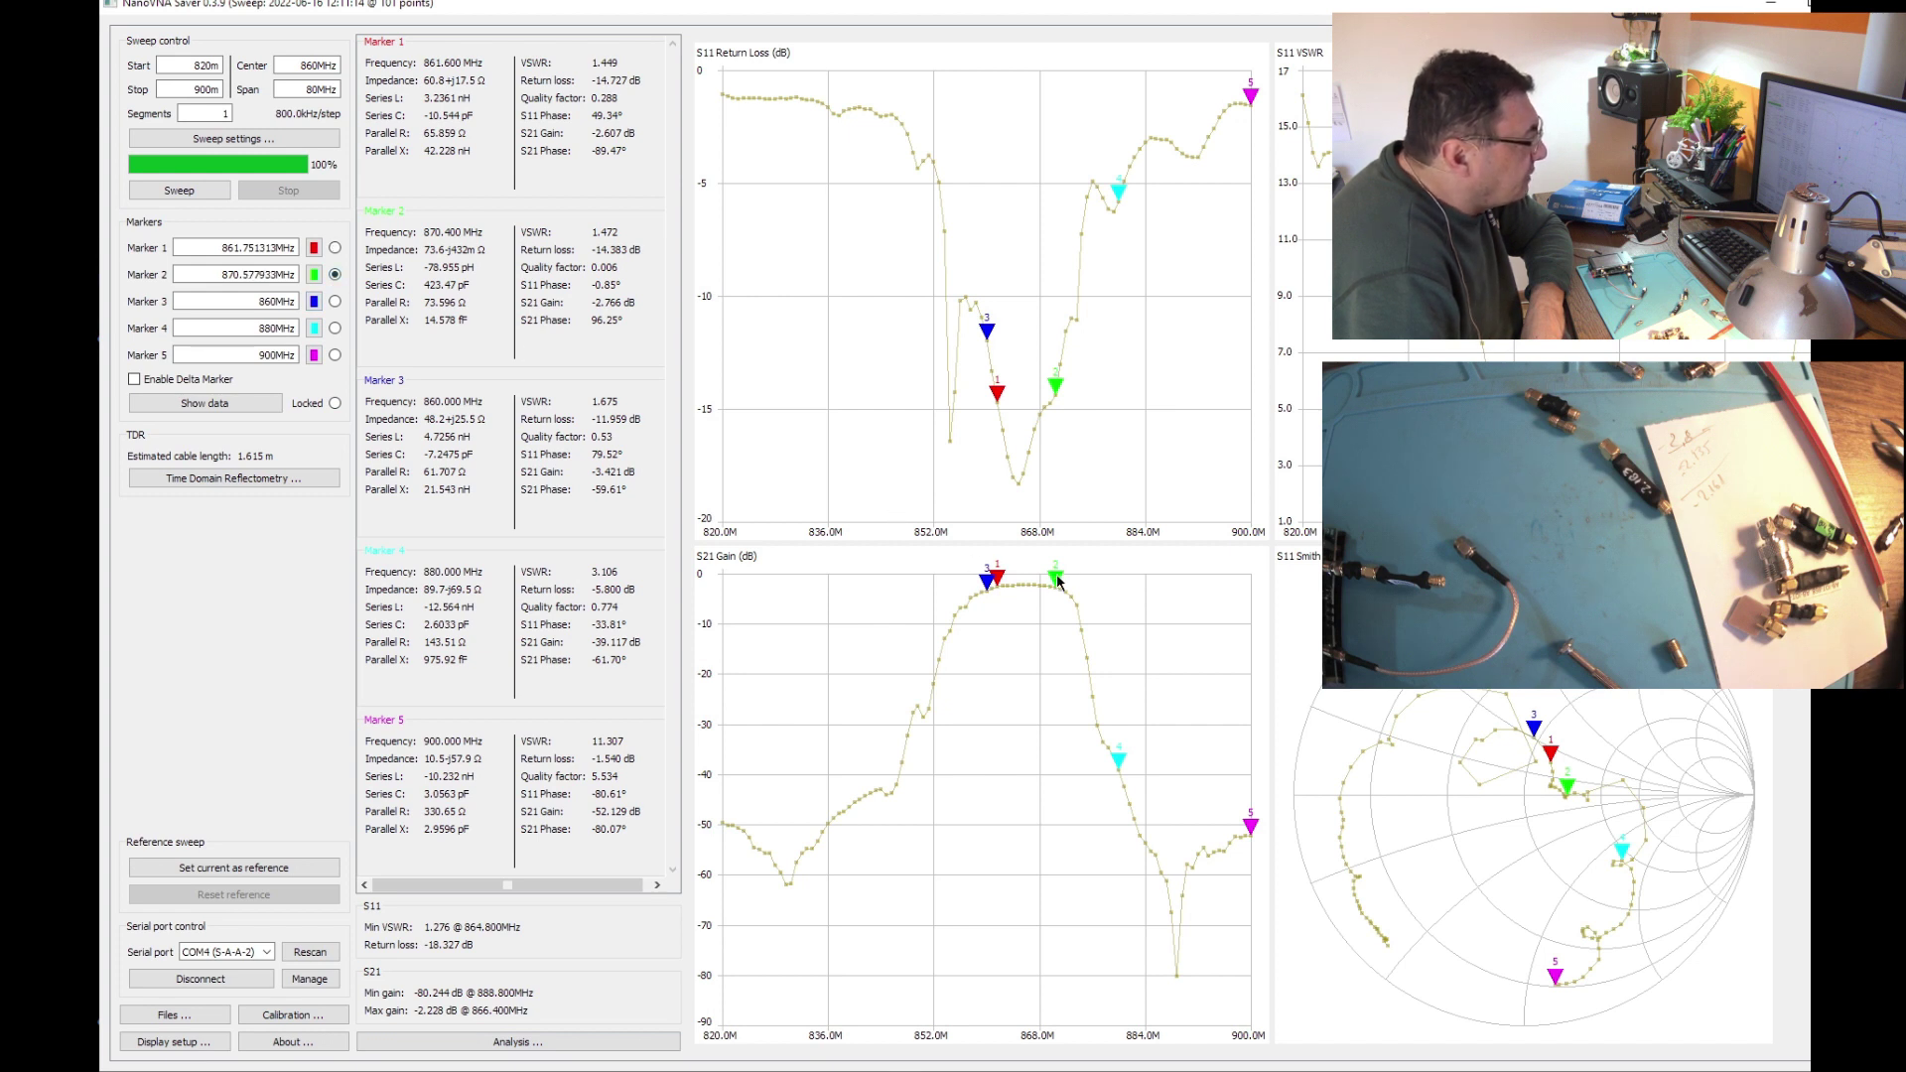
left_click_drag(1058, 581, 1063, 583)
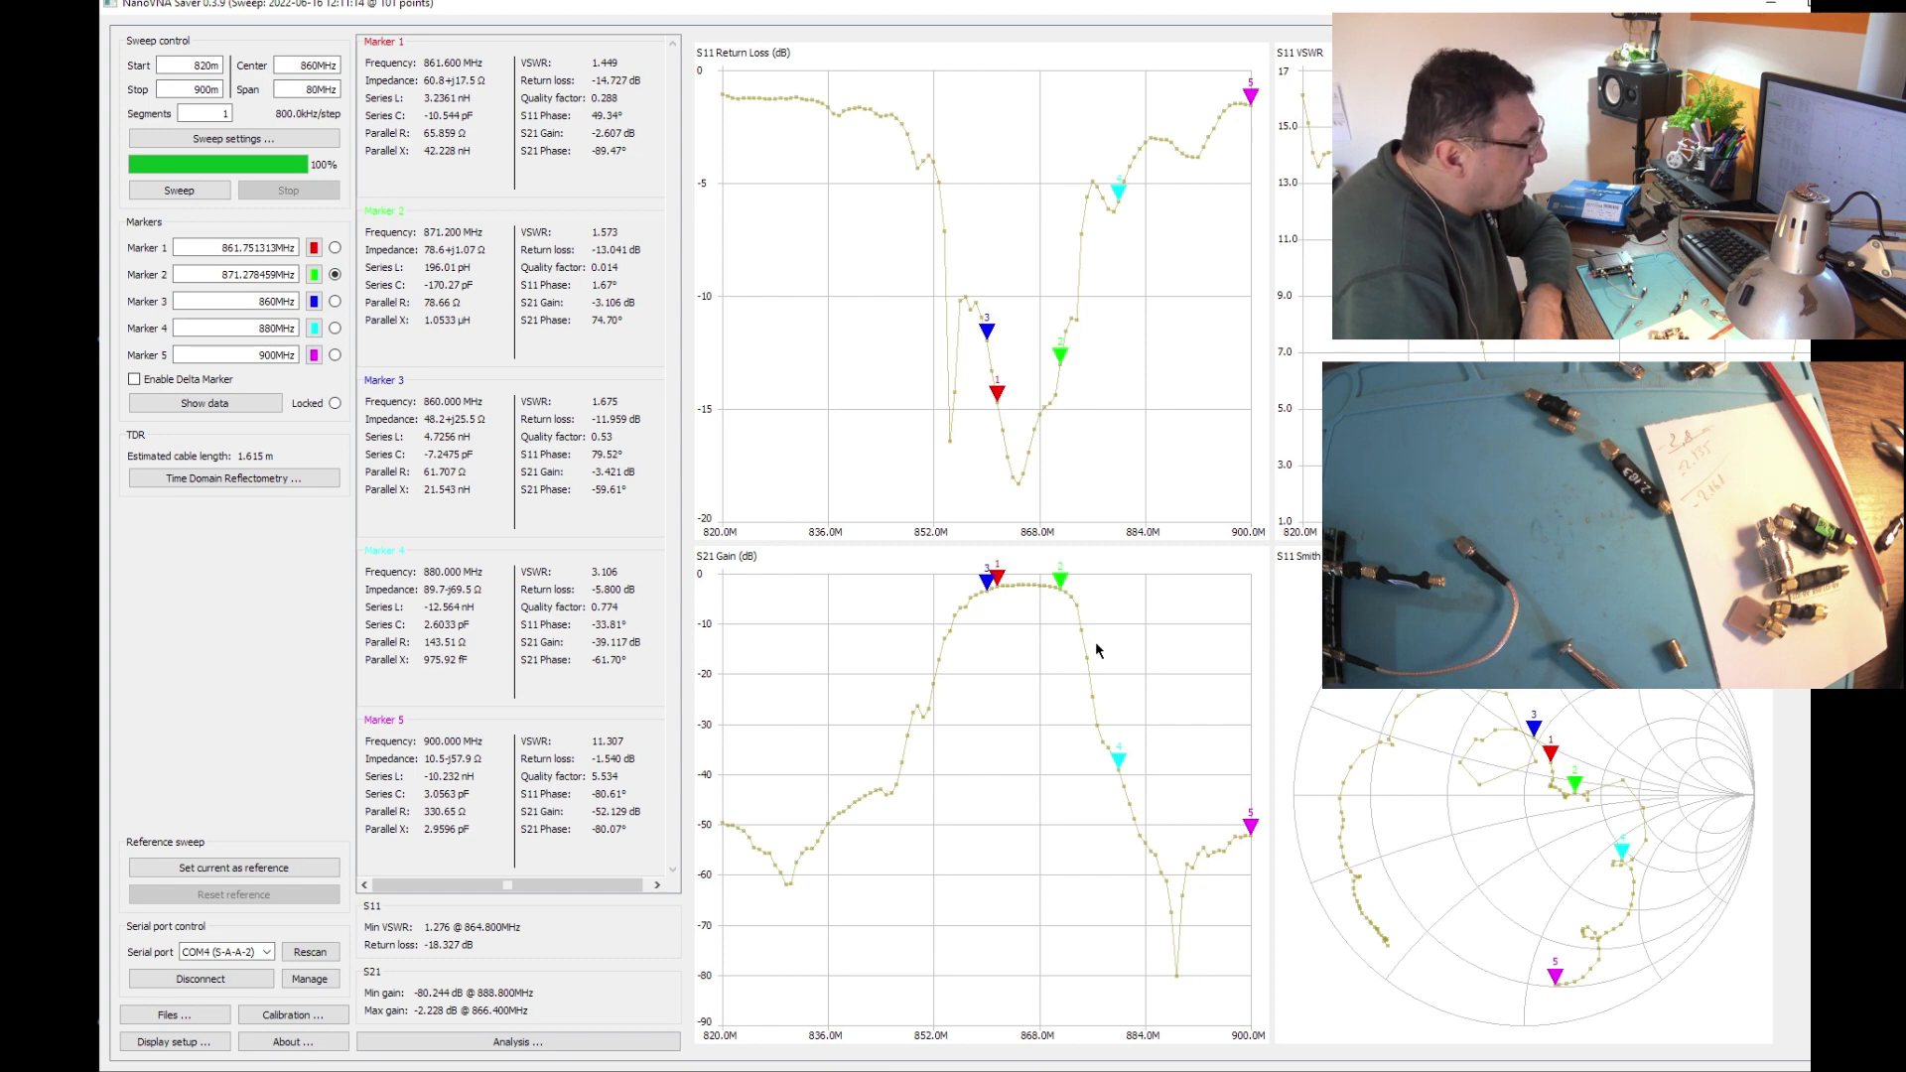
- Run a new sweep, move marker 2 to about 868 MHz in the S21 passband, and sweep the next connected filter
left_click(188, 190)
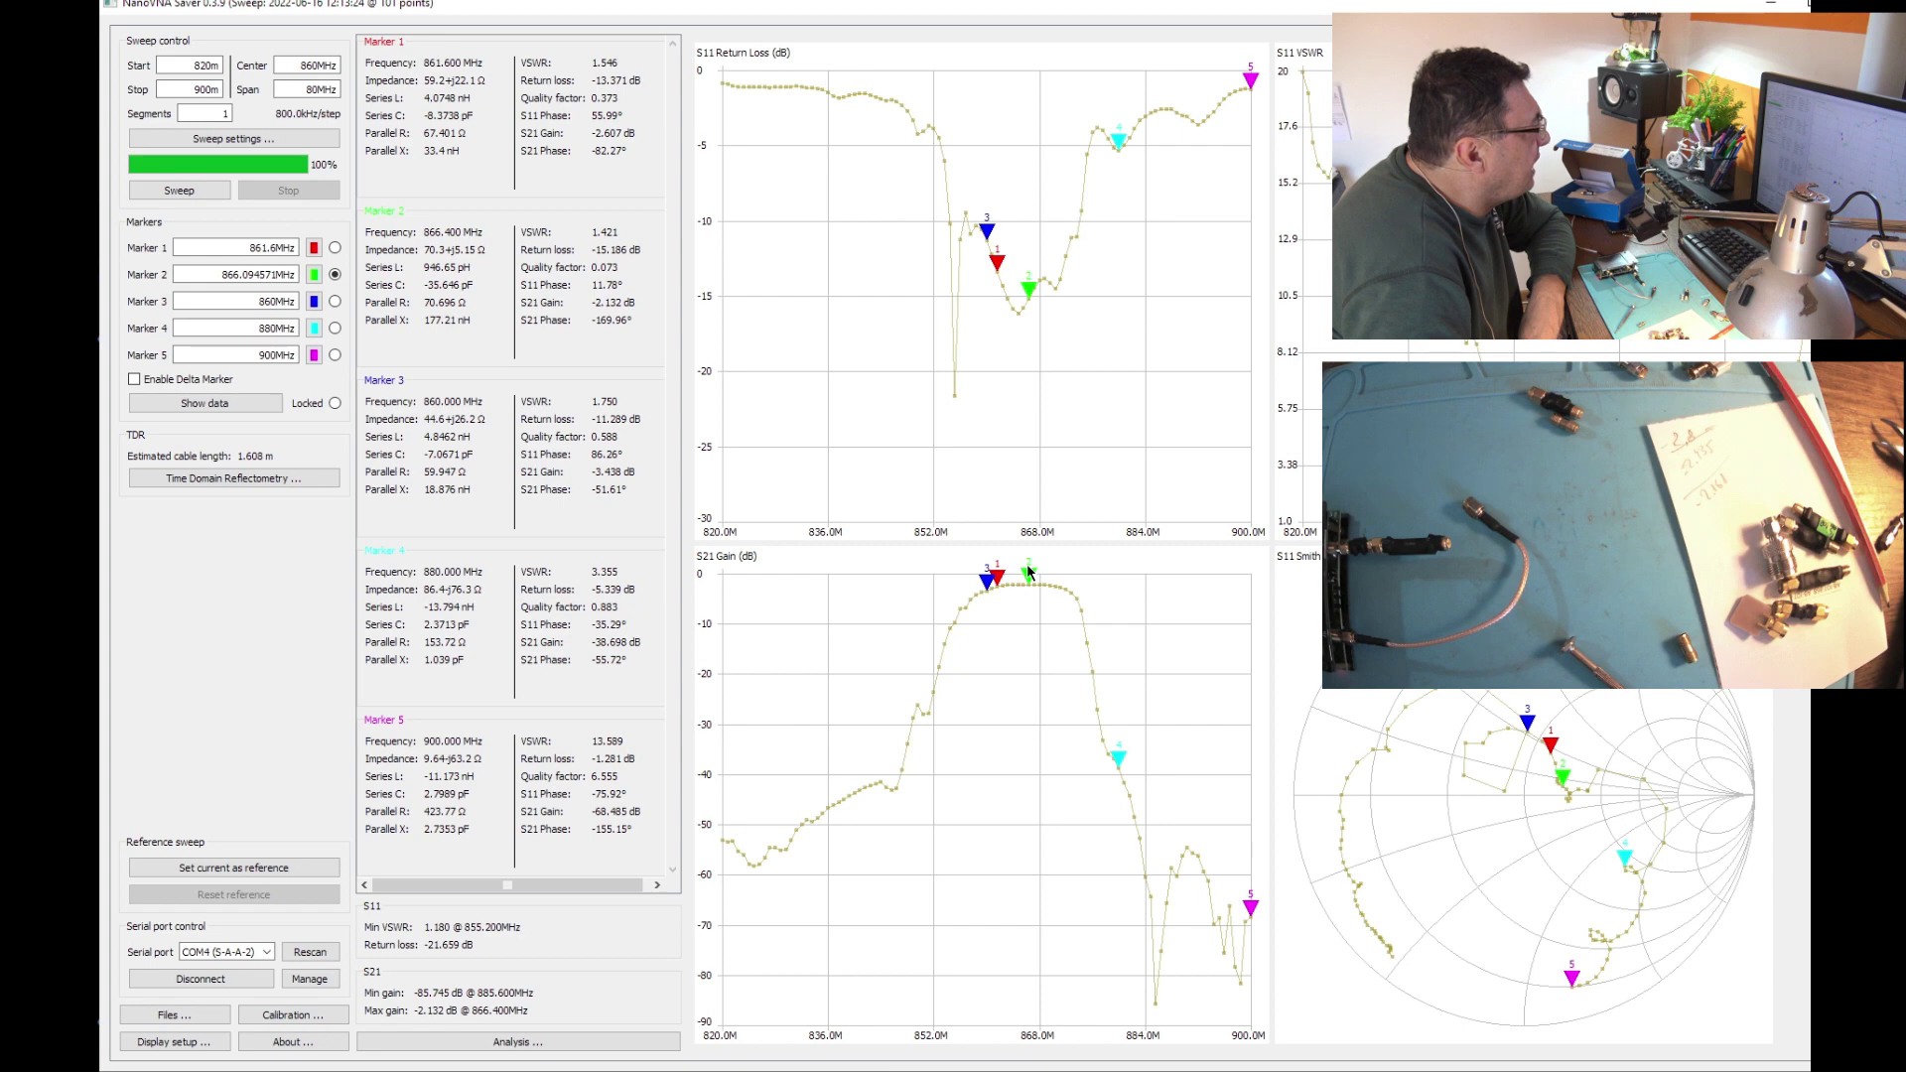
left_click_drag(1030, 571, 1040, 572)
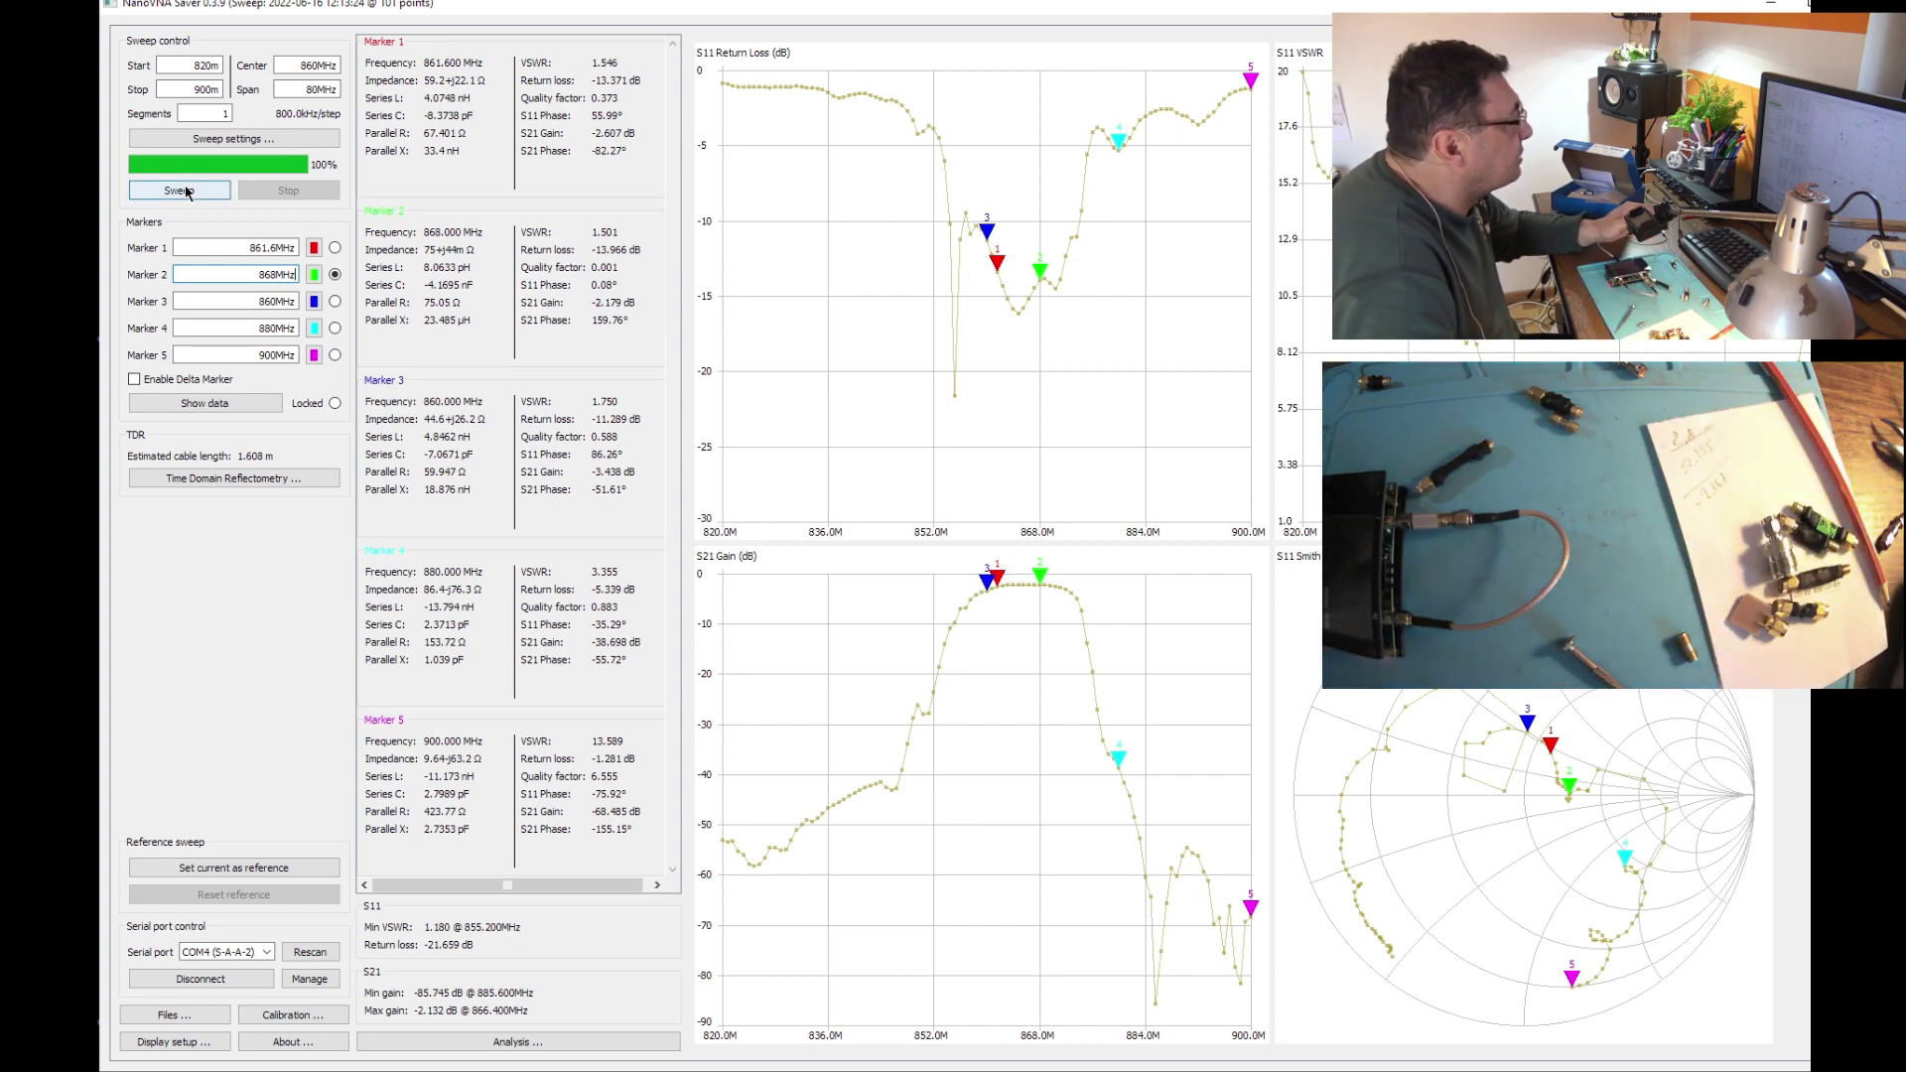
left_click(185, 190)
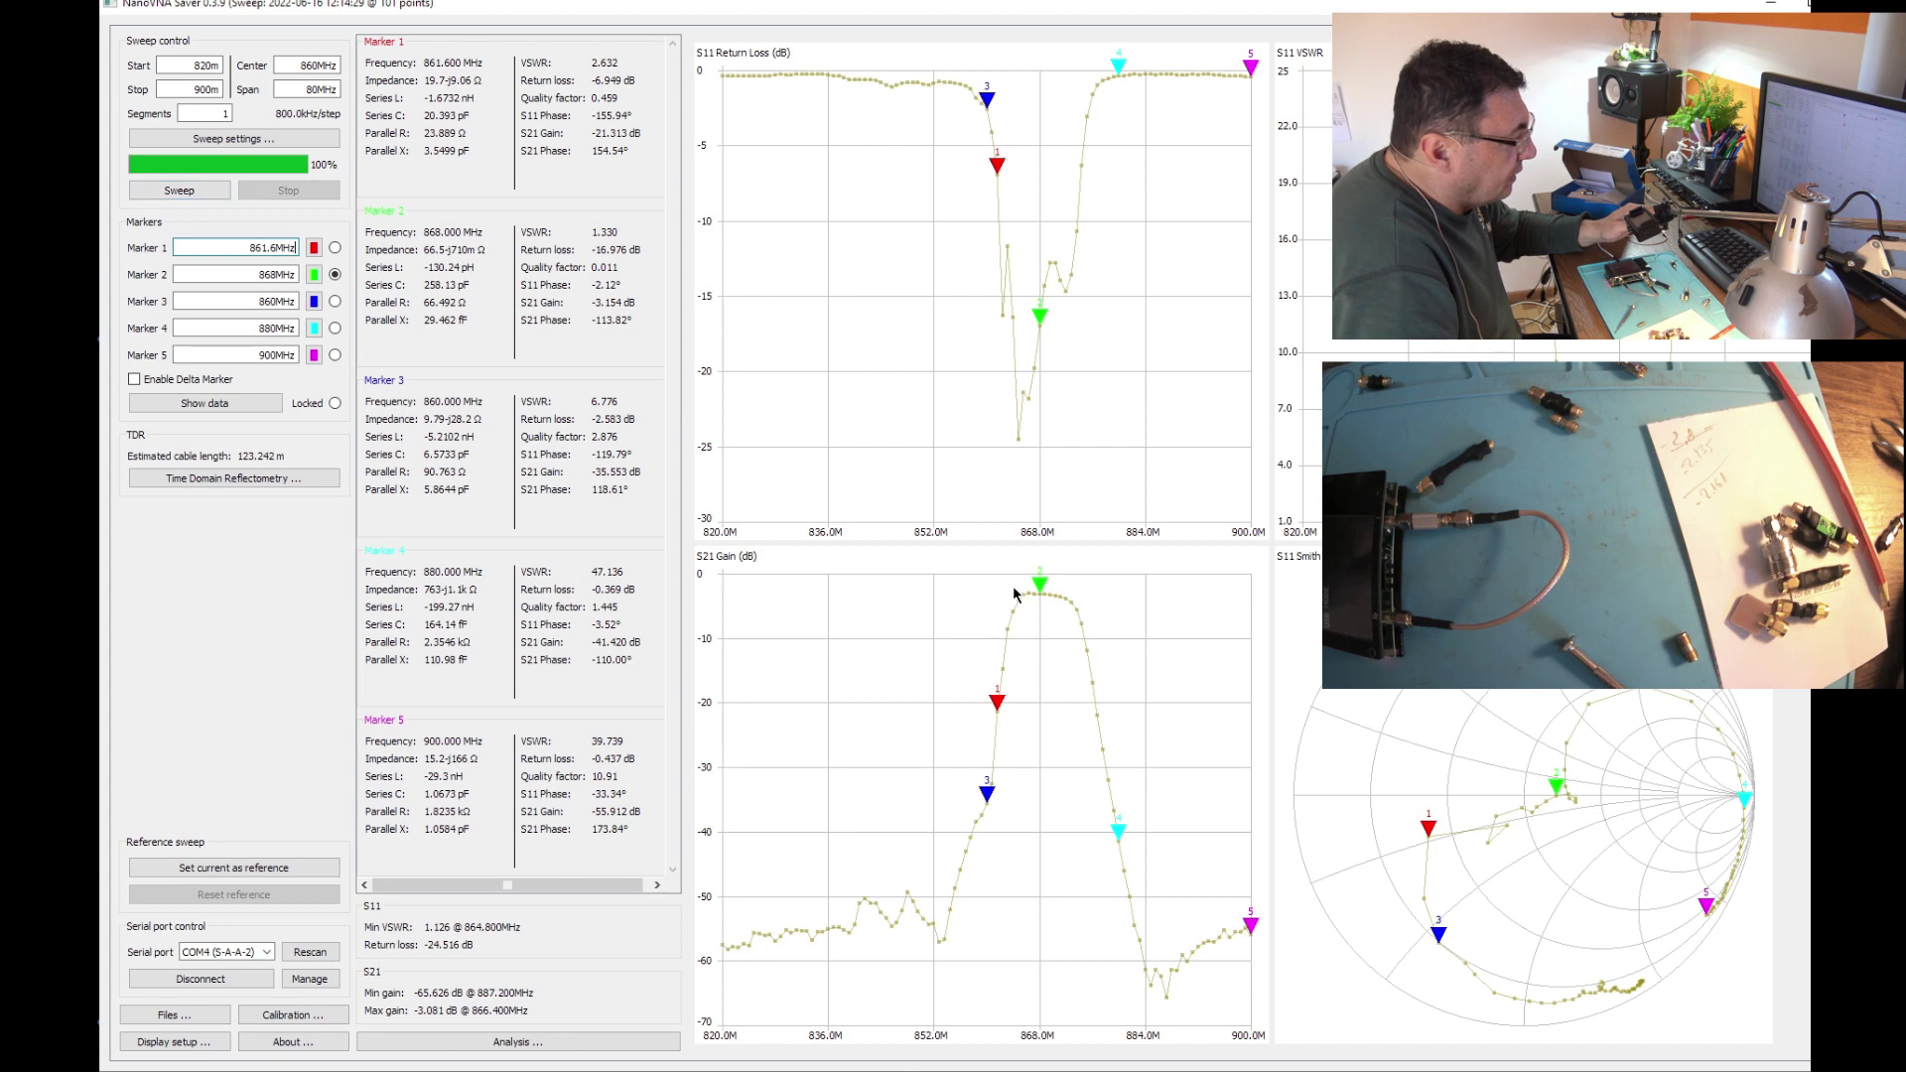